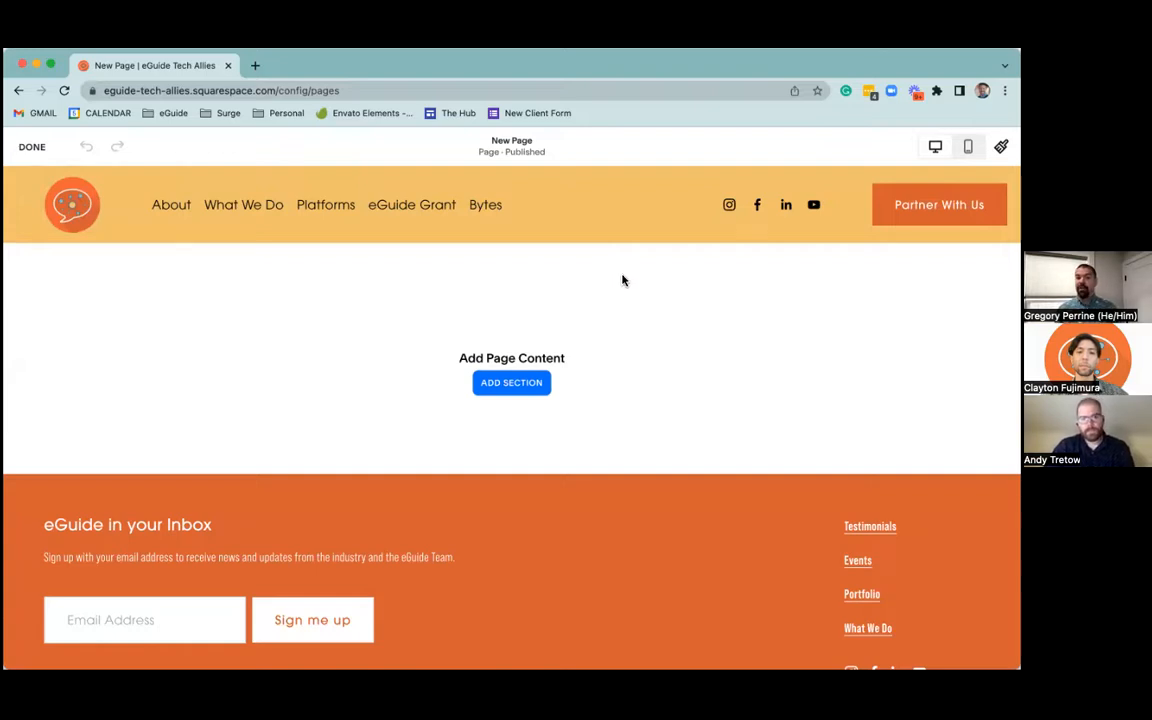
# Open the section picker and examine its categories and Intro templates, including the Classic Editor sections, returning to the Fluid Engine sections
pyautogui.click(512, 384)
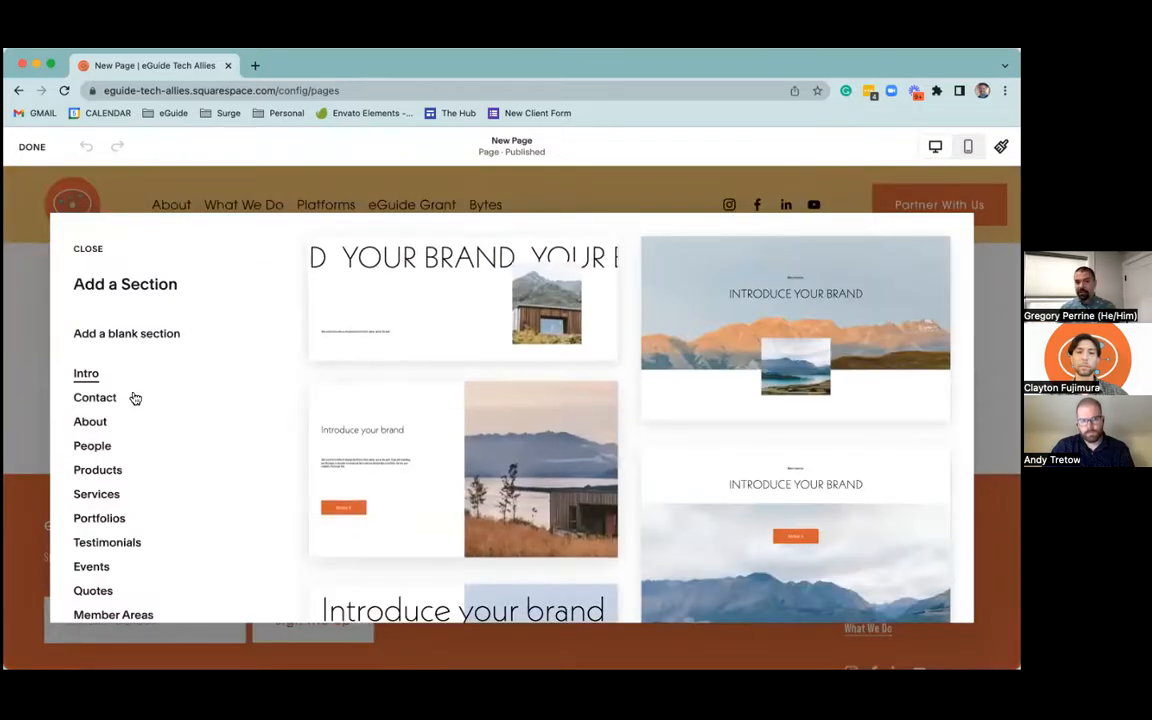
pyautogui.scroll(-6, 115, 408)
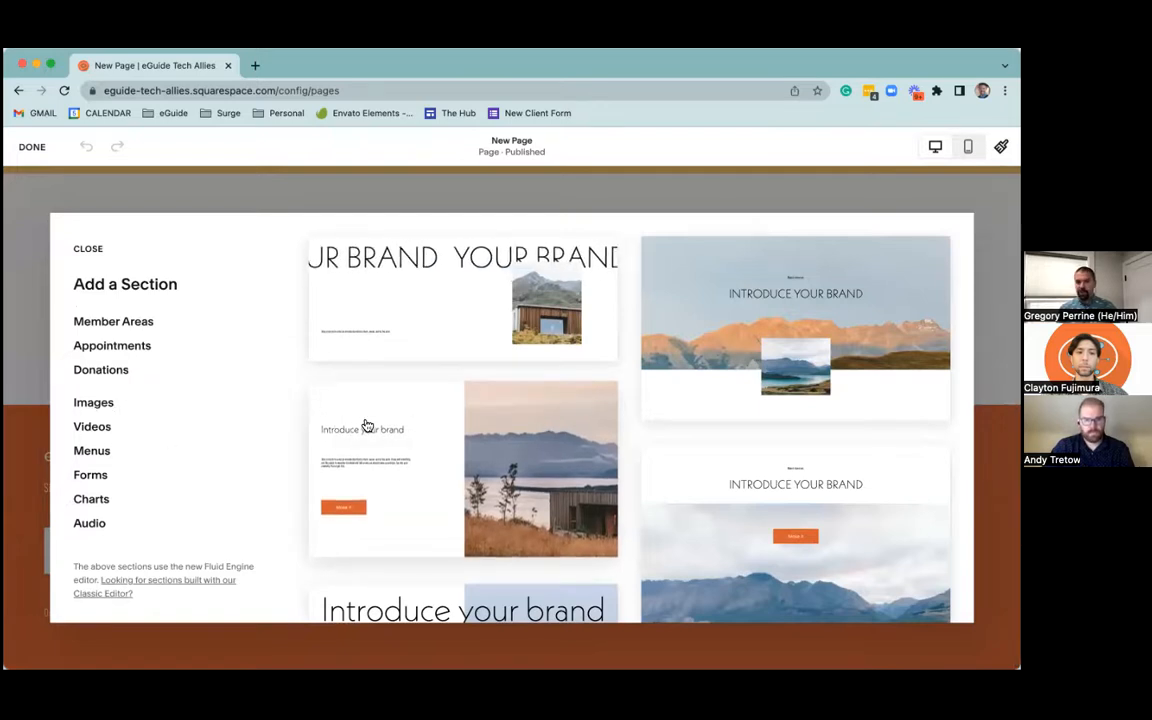
pyautogui.scroll(-3, 367, 426)
pyautogui.scroll(-6, 366, 428)
pyautogui.scroll(10, 355, 429)
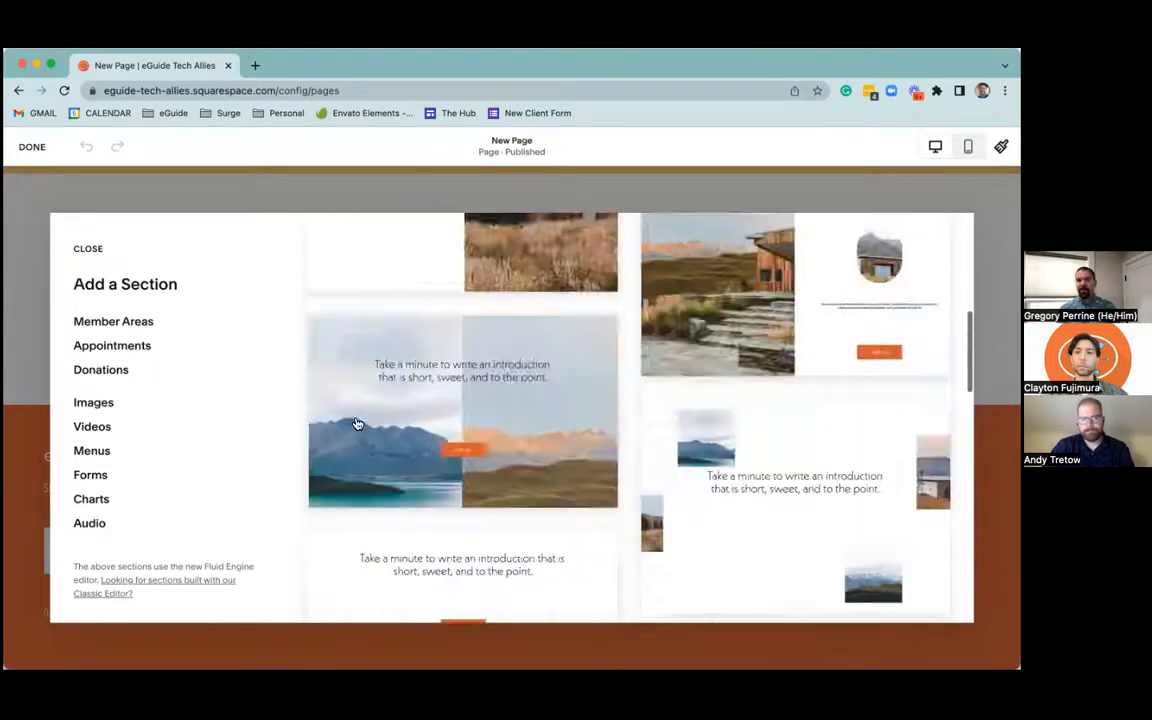
pyautogui.scroll(5, 175, 396)
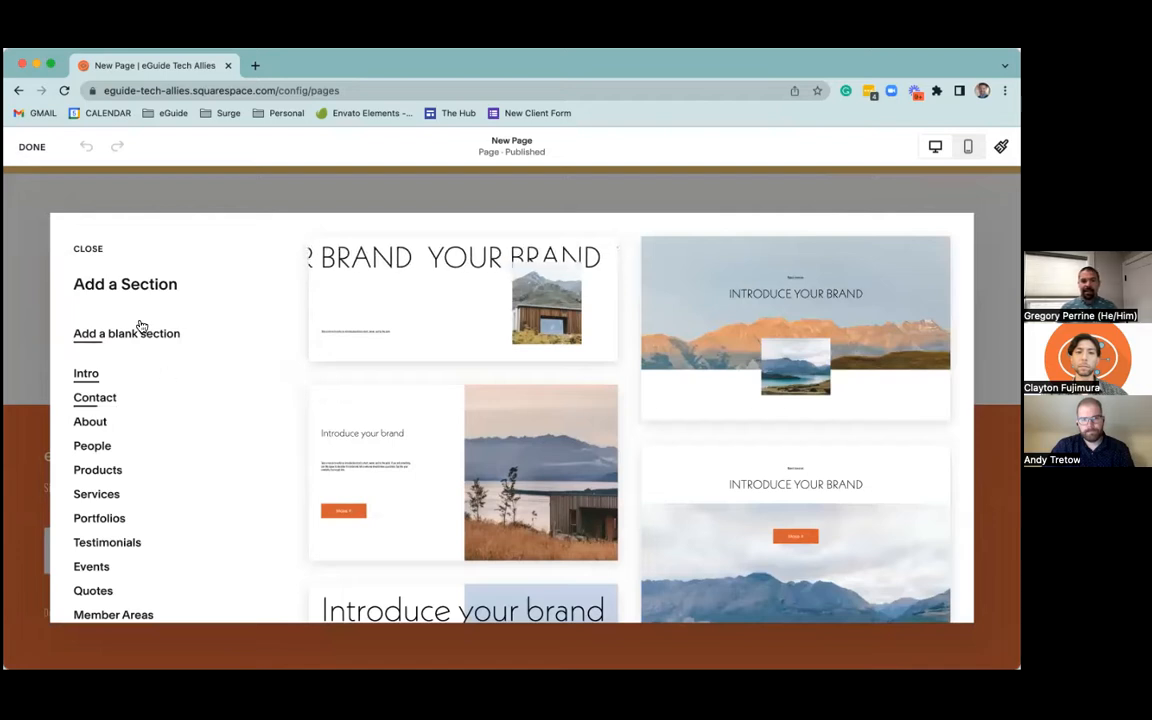
pyautogui.scroll(-1, 141, 332)
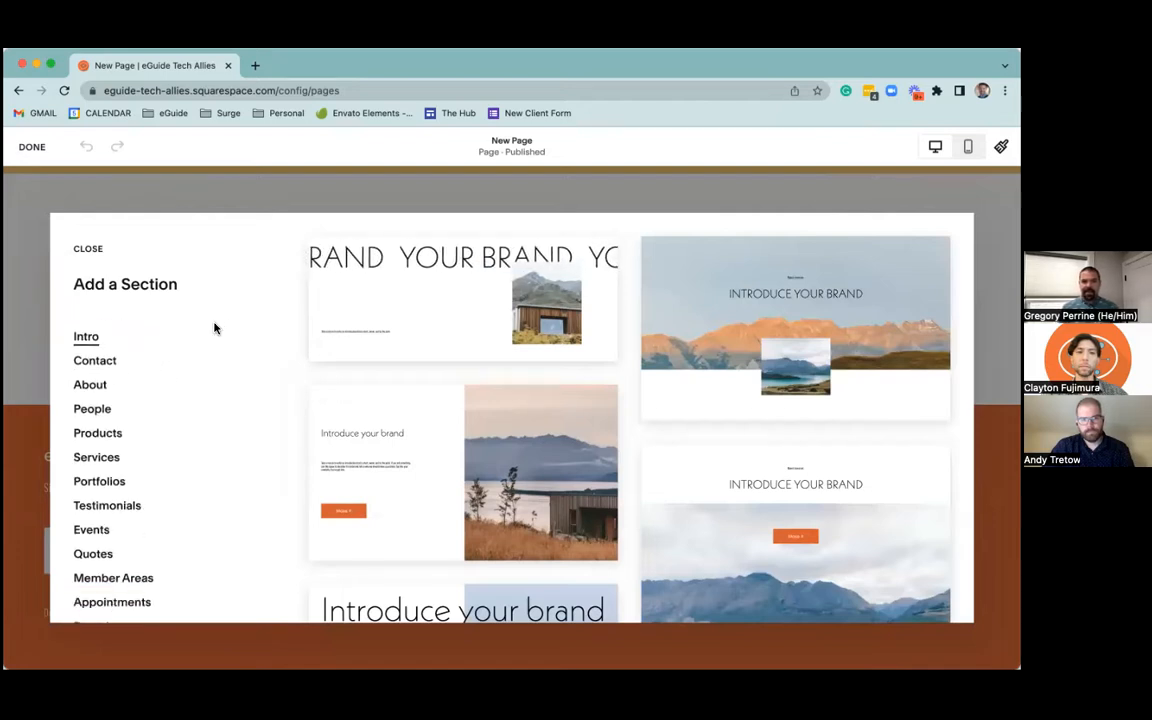
pyautogui.scroll(-3, 213, 336)
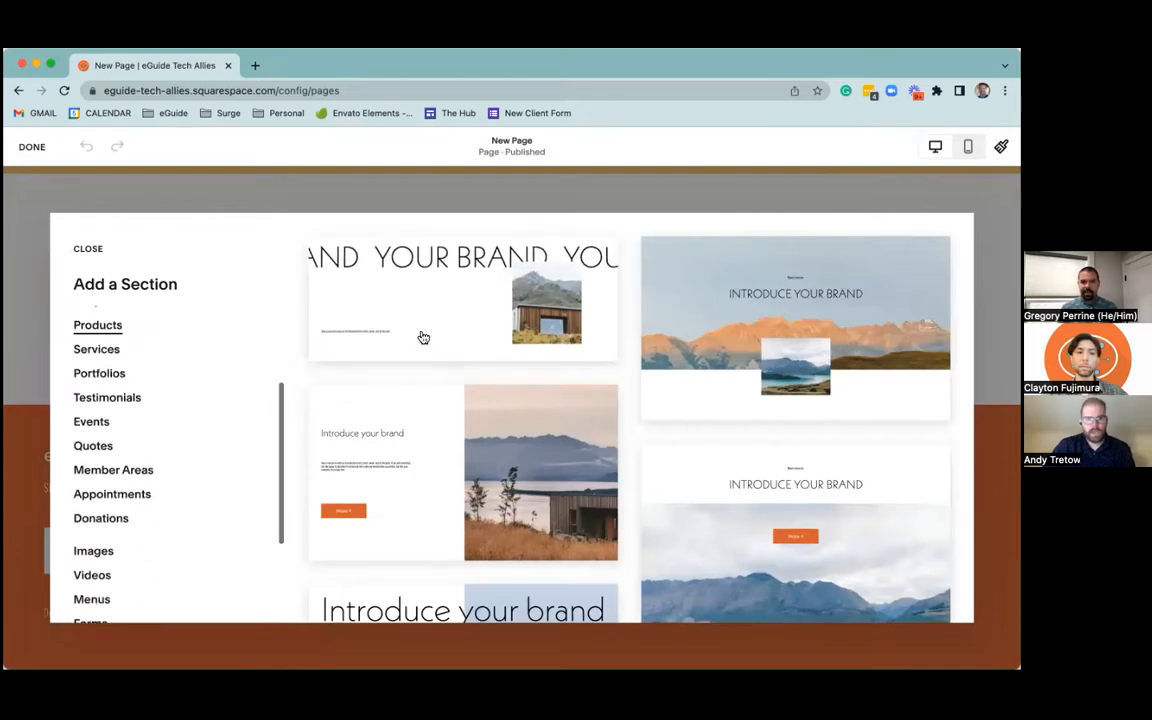
pyautogui.scroll(-4, 192, 377)
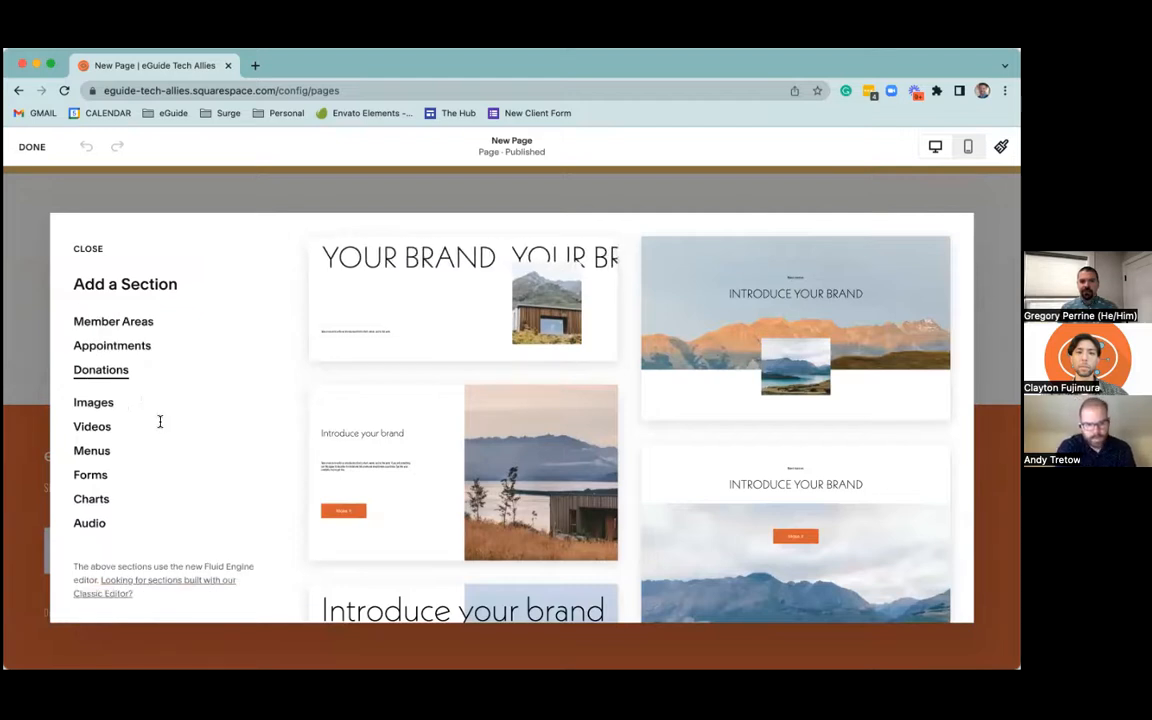
pyautogui.click(162, 583)
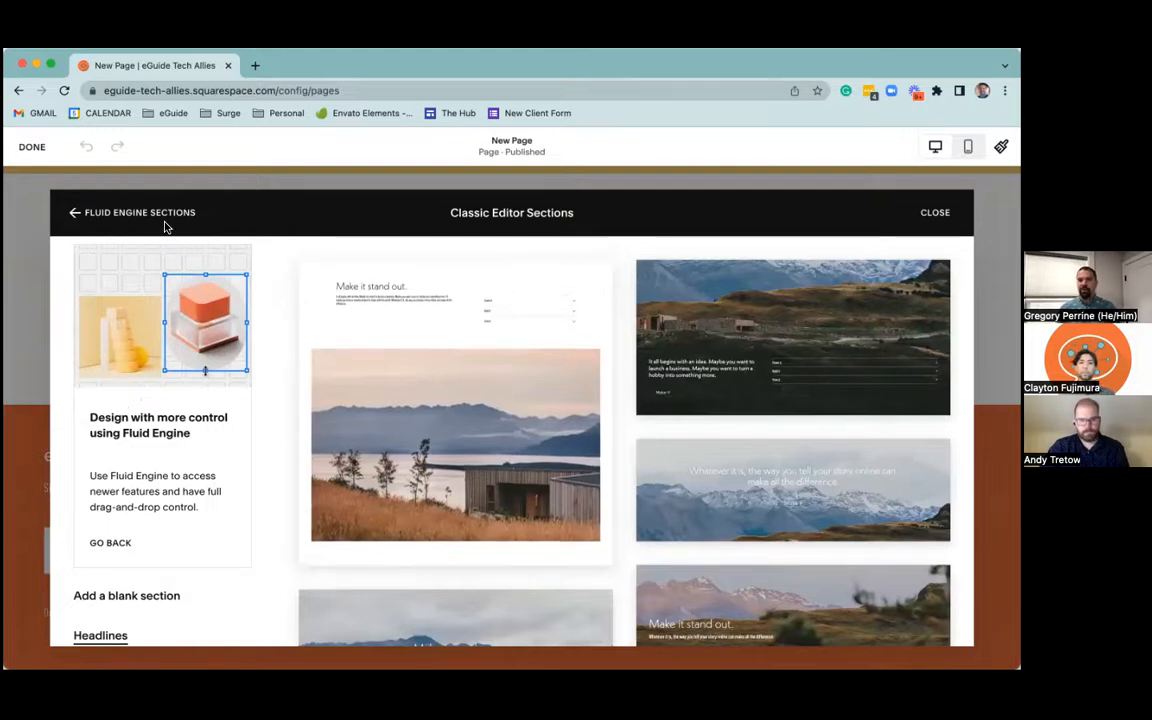
pyautogui.click(75, 215)
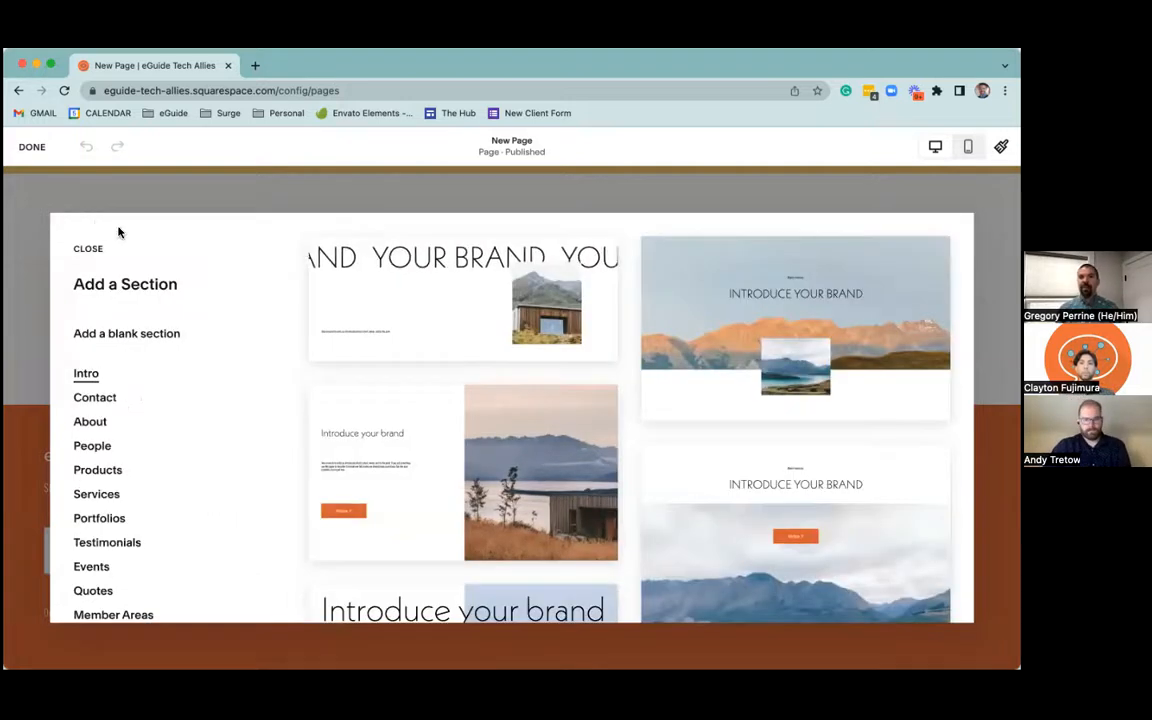
# Add the Intro section with scrolling "YOUR BRAND" text and a mountain cabin image, and select the image
pyautogui.click(466, 291)
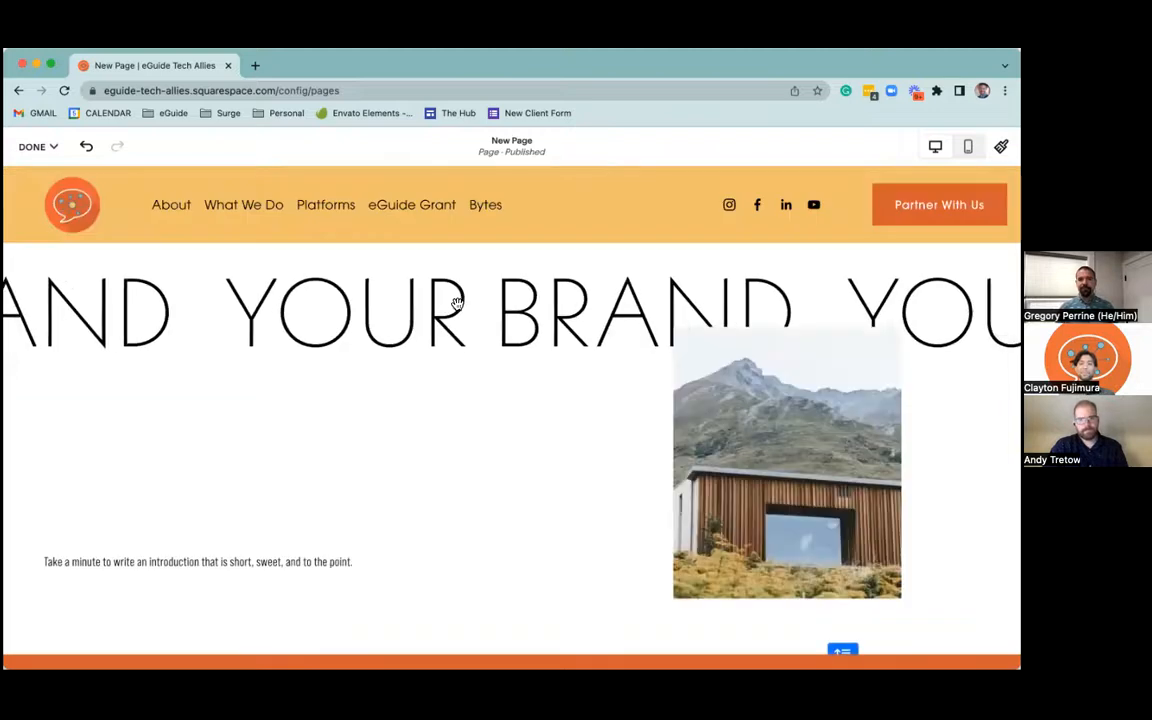
pyautogui.click(747, 502)
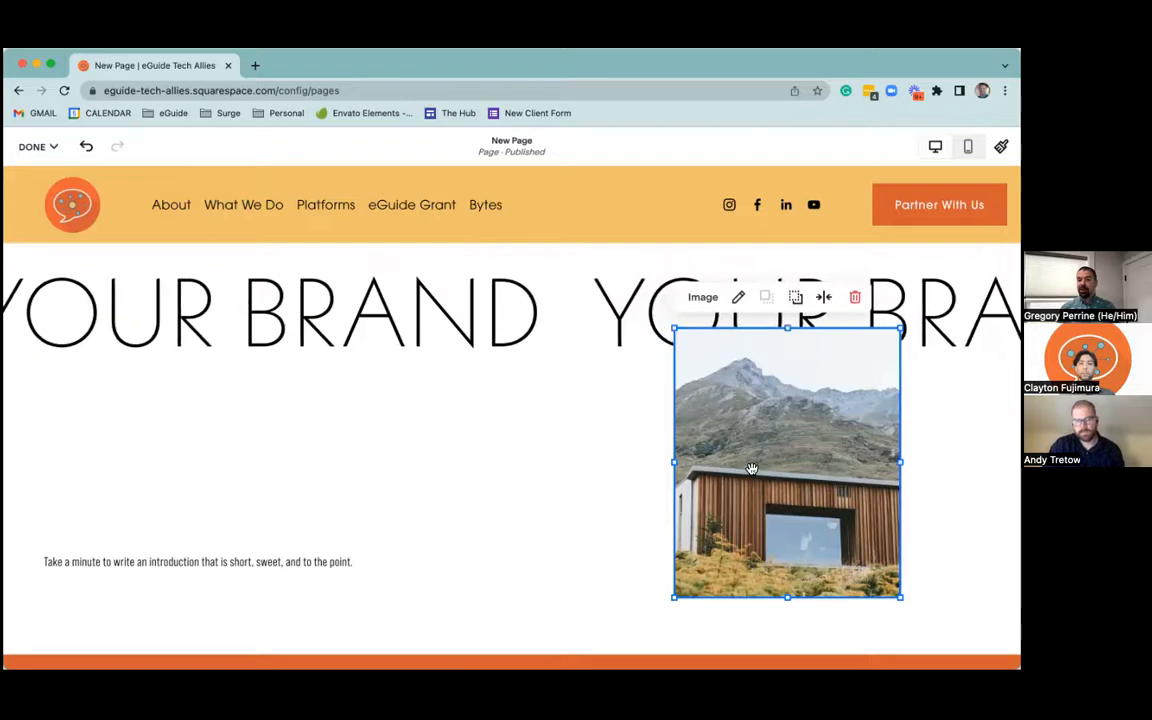
pyautogui.moveTo(735, 474)
pyautogui.mouseDown()
pyautogui.moveTo(601, 484)
pyautogui.moveTo(742, 476)
pyautogui.mouseUp()
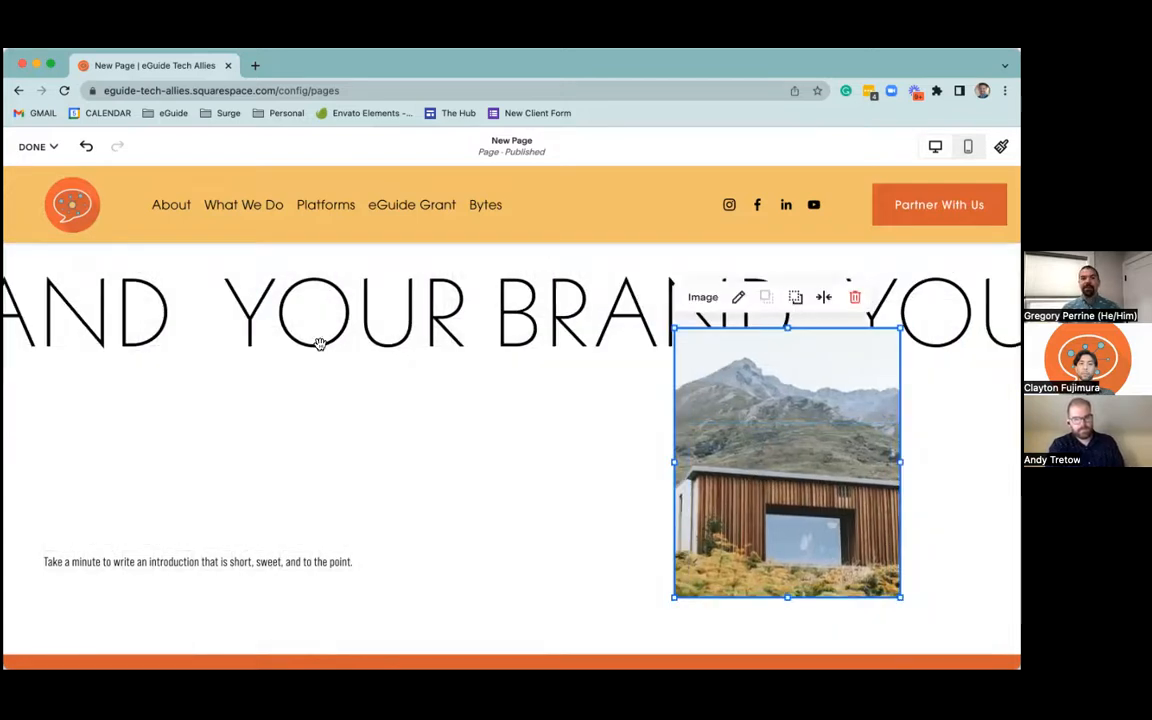
# Add the Classic Editor headline section "Make it stand out." with centred text above a lake image, below the intro section
pyautogui.scroll(-2, 515, 440)
pyautogui.click(522, 419)
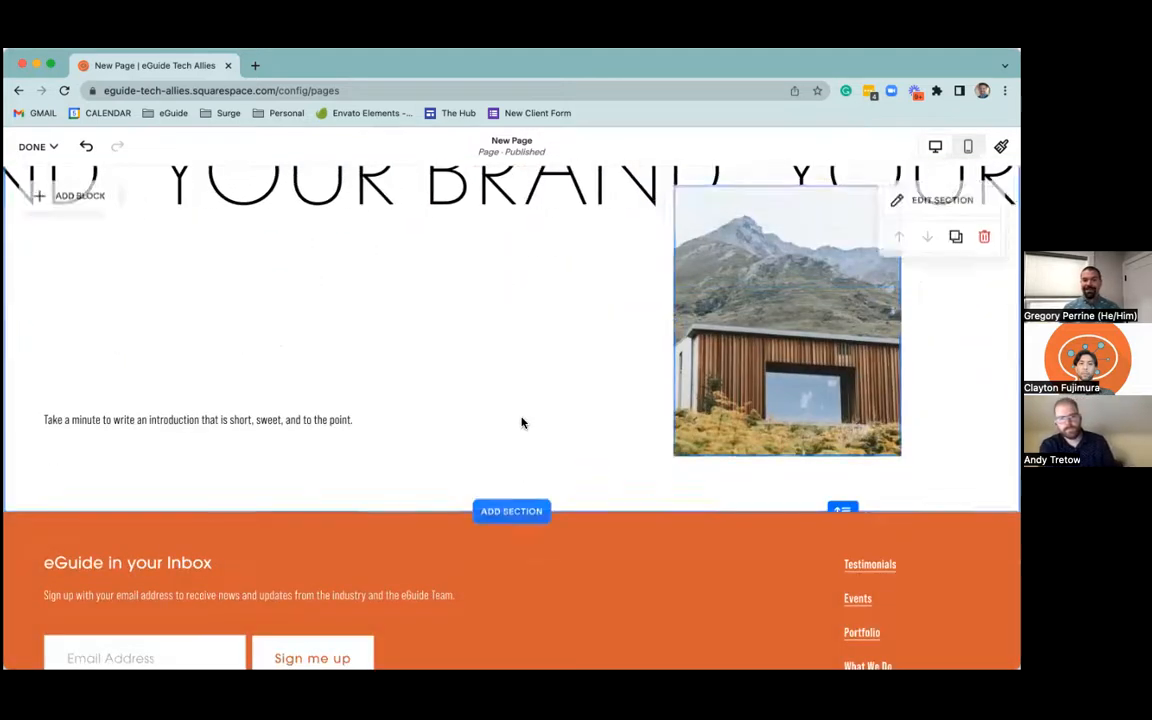
pyautogui.scroll(2, 522, 419)
pyautogui.click(519, 620)
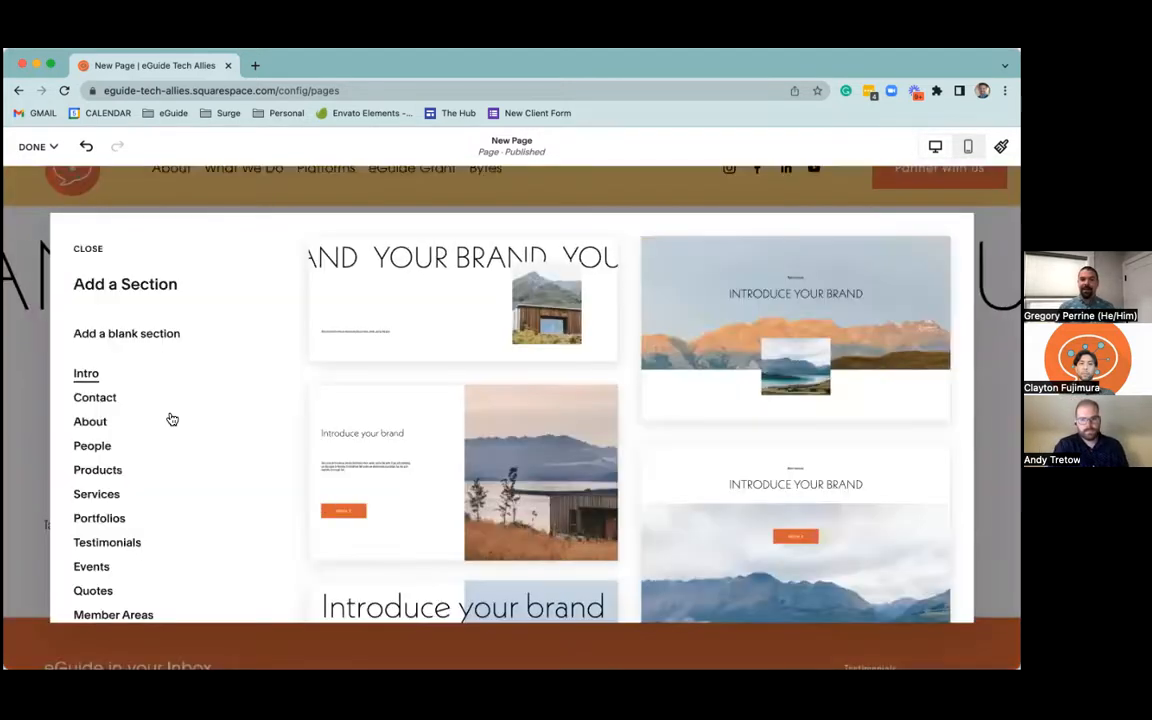
pyautogui.scroll(-5, 100, 480)
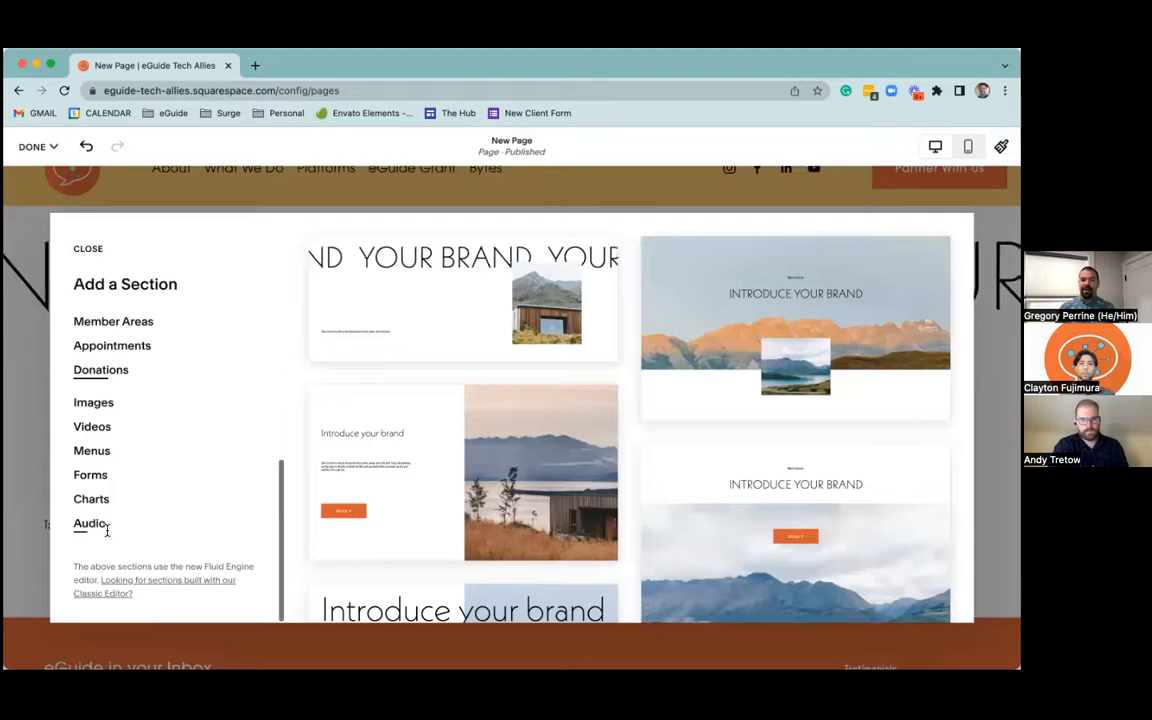
pyautogui.click(127, 584)
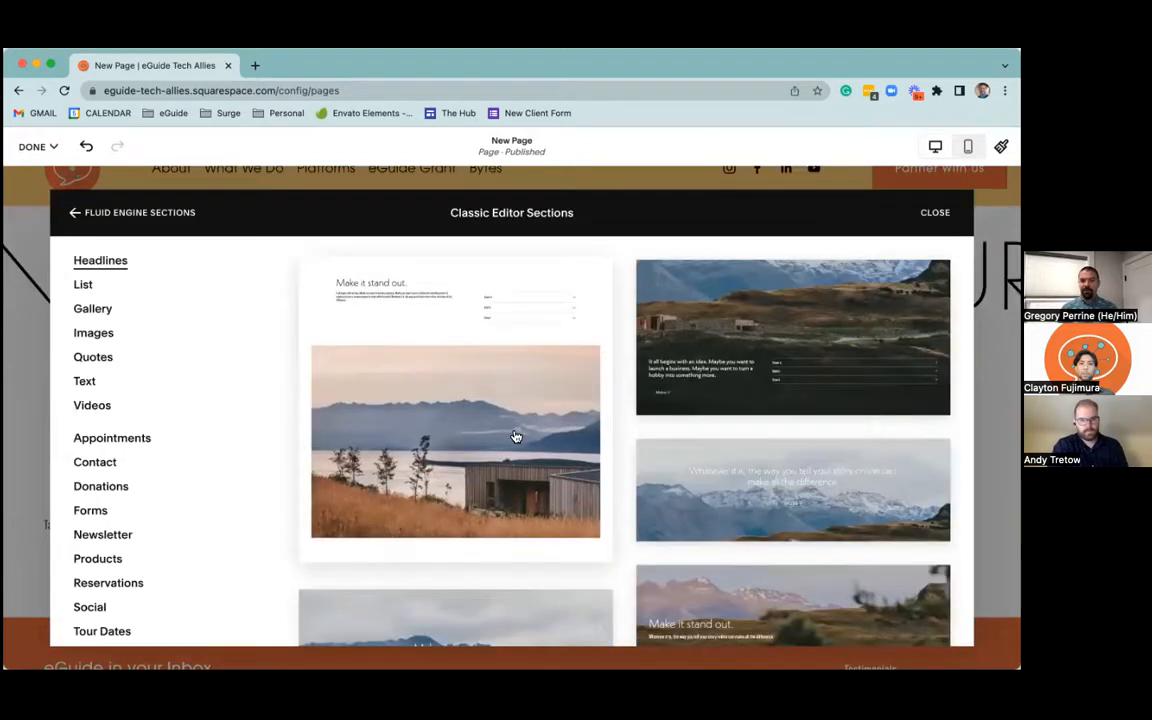
pyautogui.scroll(-5, 495, 395)
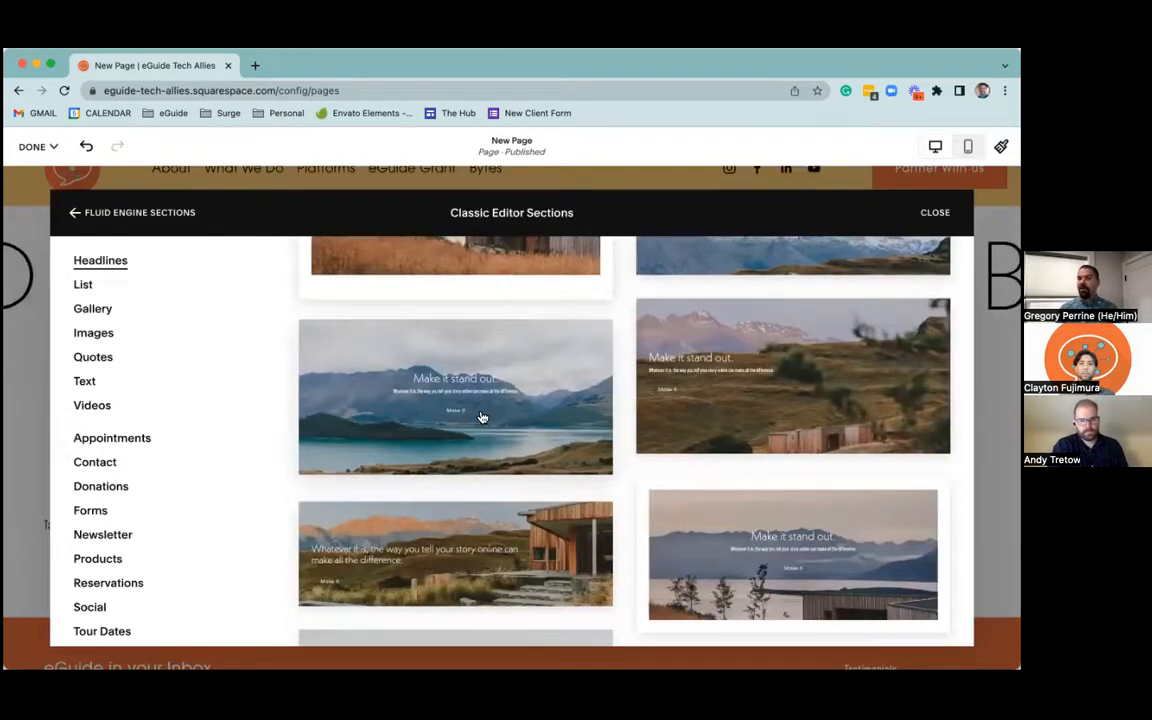
pyautogui.scroll(-5, 513, 414)
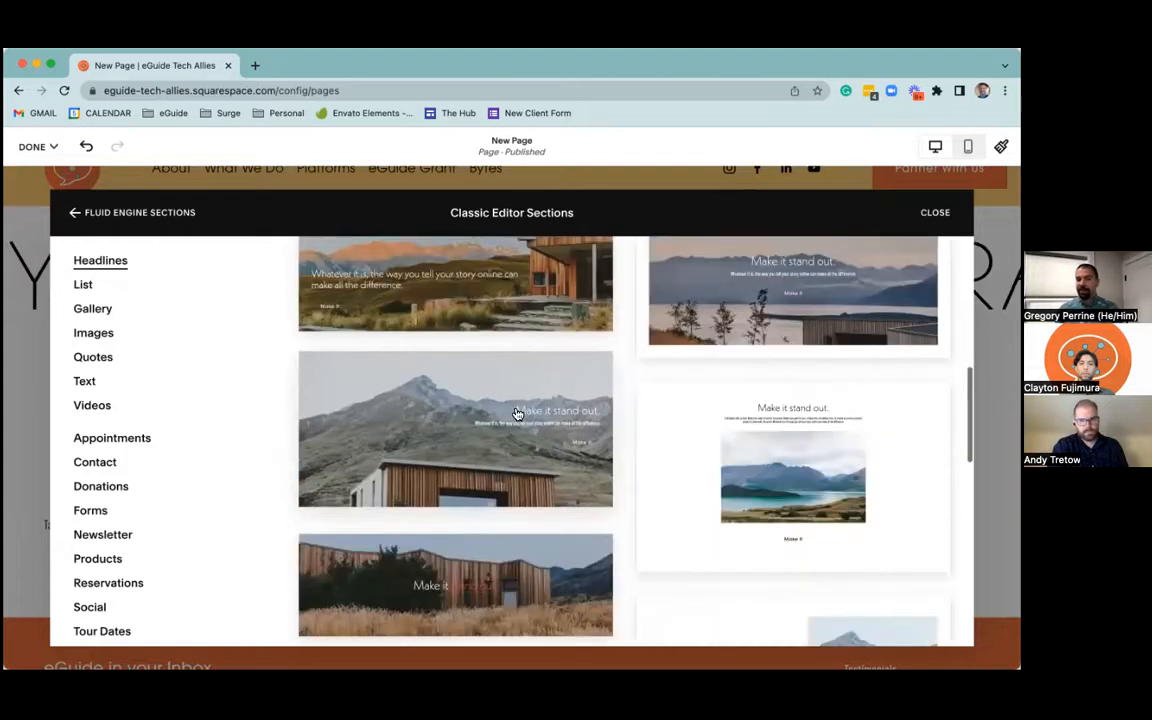
pyautogui.click(716, 421)
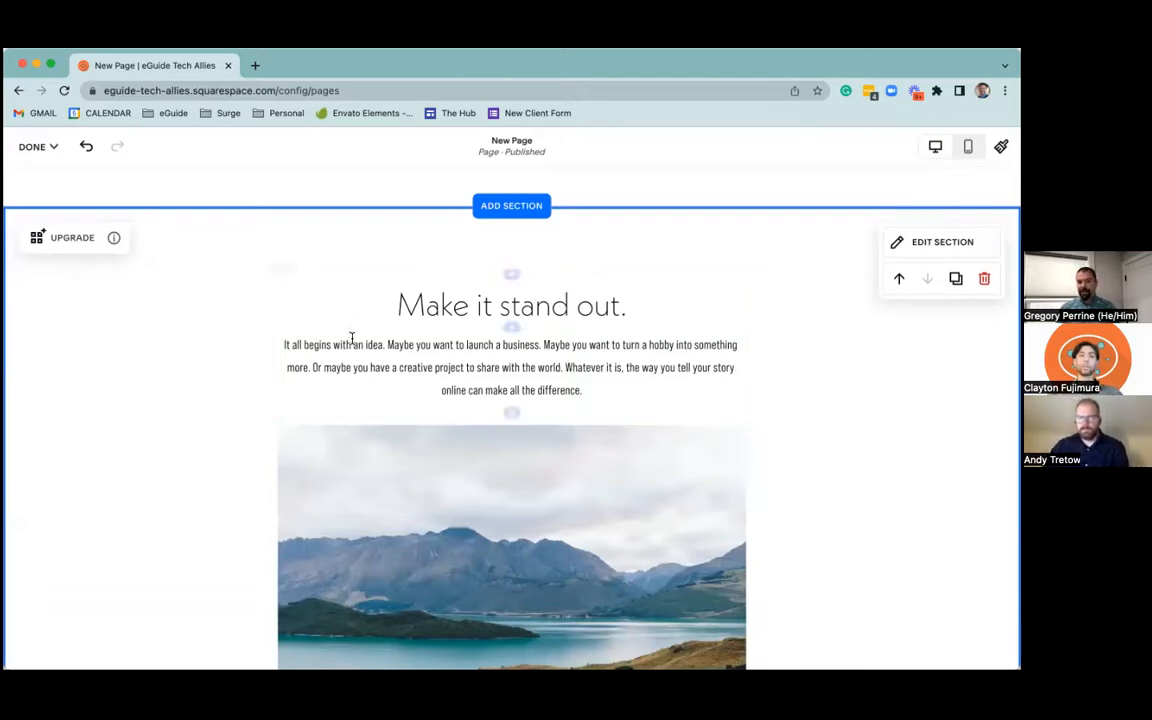
# Try section height L on the "Make it stand out." section, return it to M, and set the content width to L
pyautogui.click(672, 293)
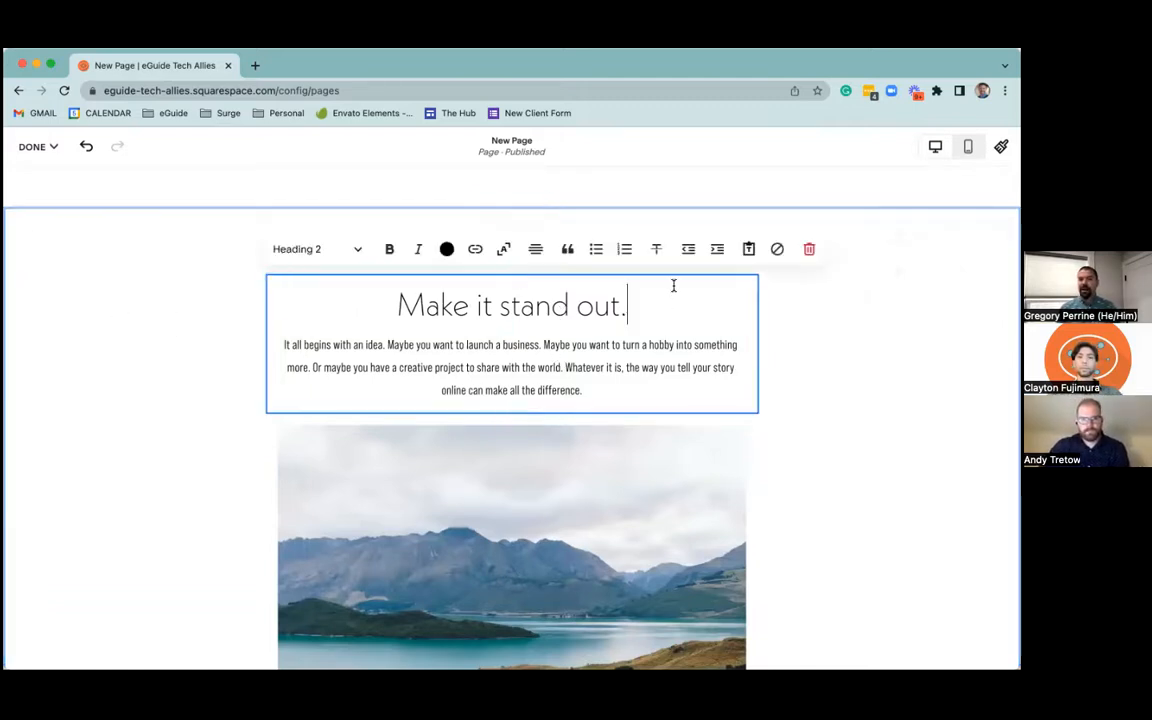
pyautogui.moveTo(595, 284); pyautogui.dragTo(681, 321)
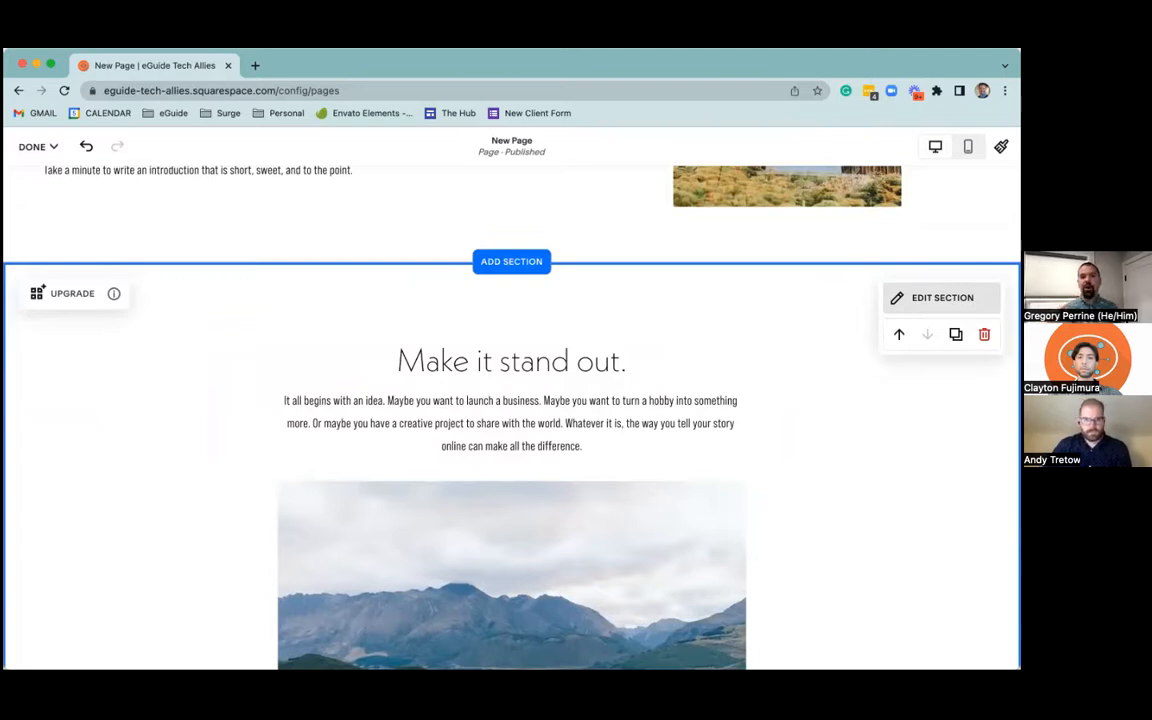
pyautogui.click(940, 297)
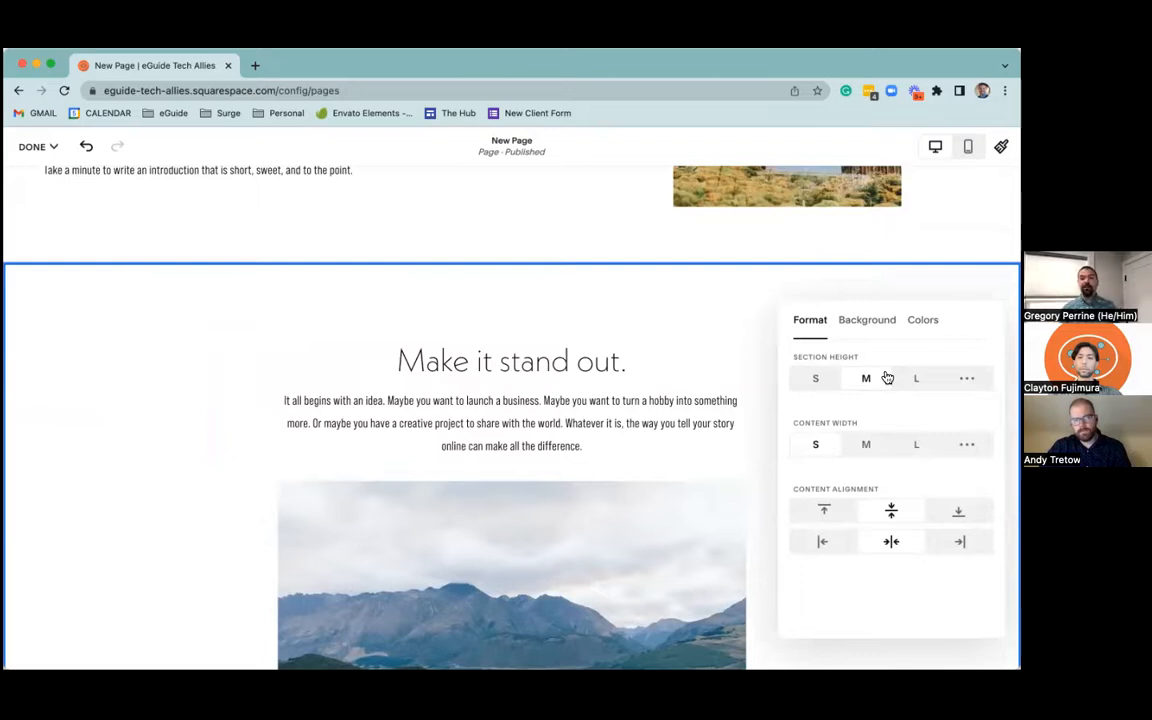
pyautogui.click(916, 378)
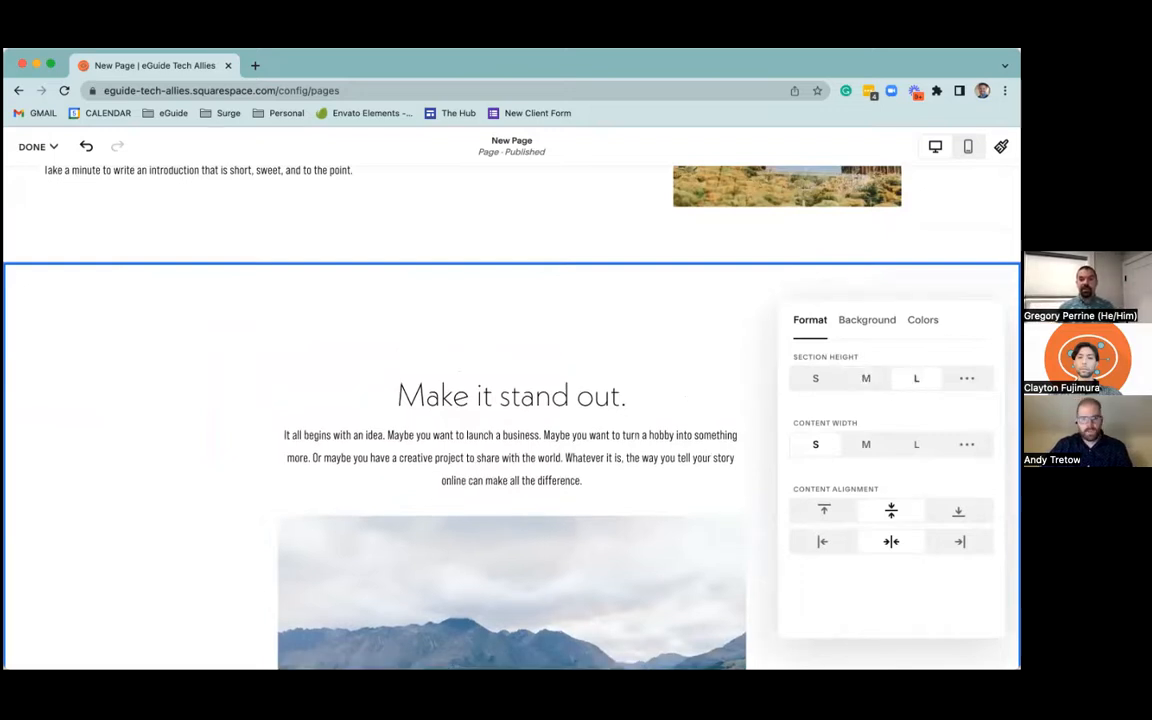
pyautogui.click(866, 380)
pyautogui.click(916, 444)
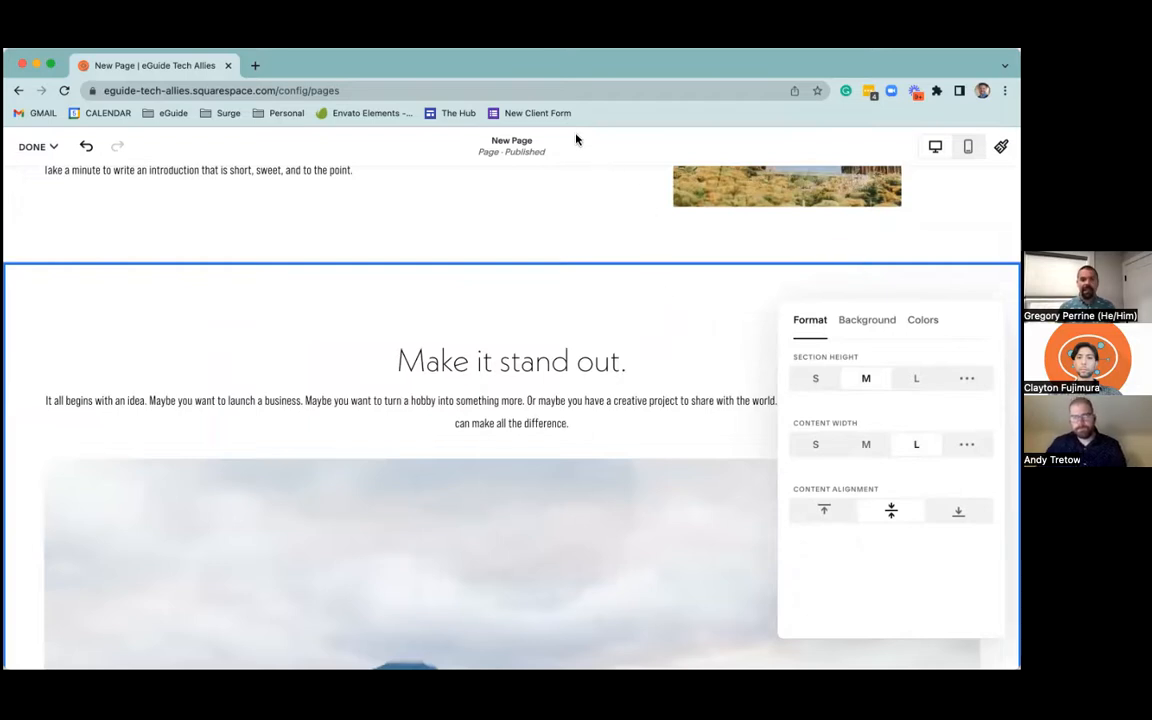
pyautogui.click(496, 447)
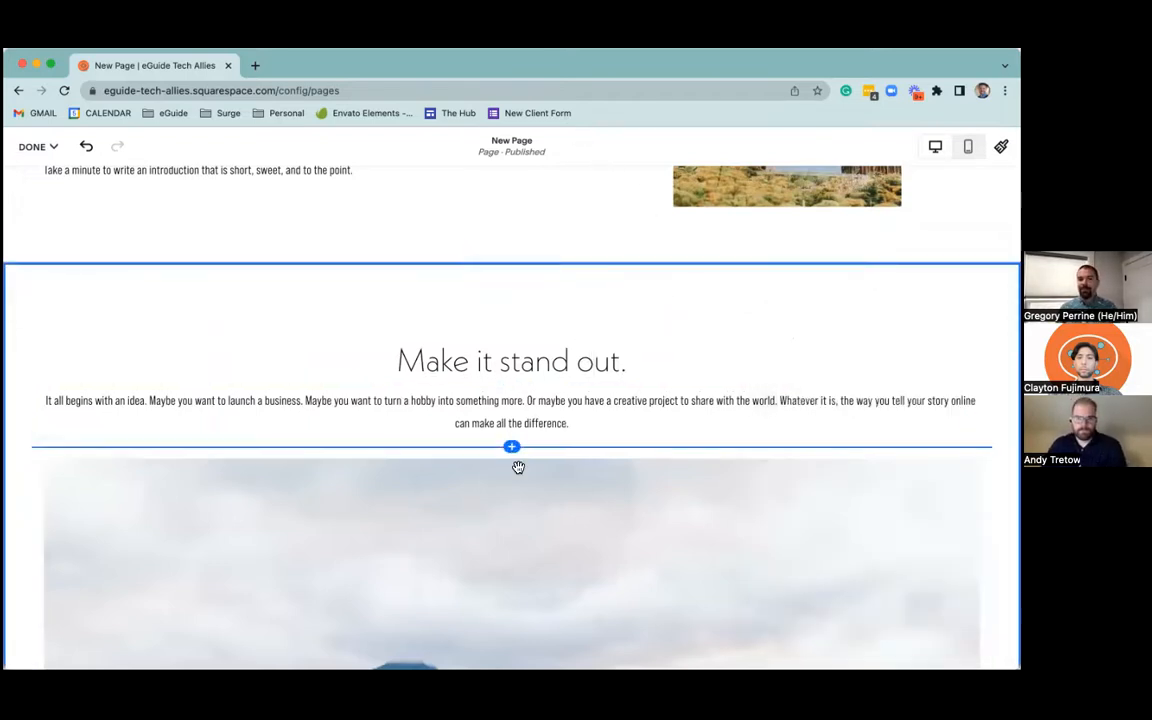
# Insert a spacer block to the left of the lake image in the "Make it stand out." section and narrow it
pyautogui.click(511, 447)
pyautogui.moveTo(785, 457); pyautogui.dragTo(165, 602)
pyautogui.moveTo(511, 472); pyautogui.dragTo(223, 489)
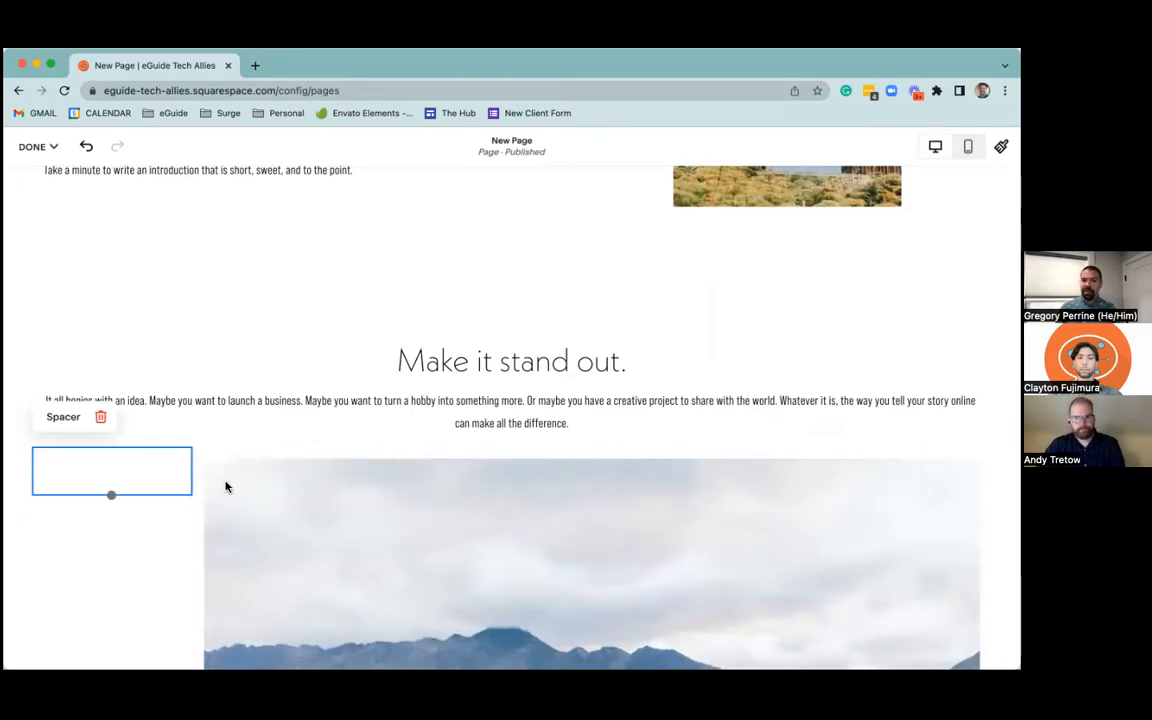
# Move the cabin image in the intro section leftward toward the middle and deselect it
pyautogui.scroll(5, 481, 494)
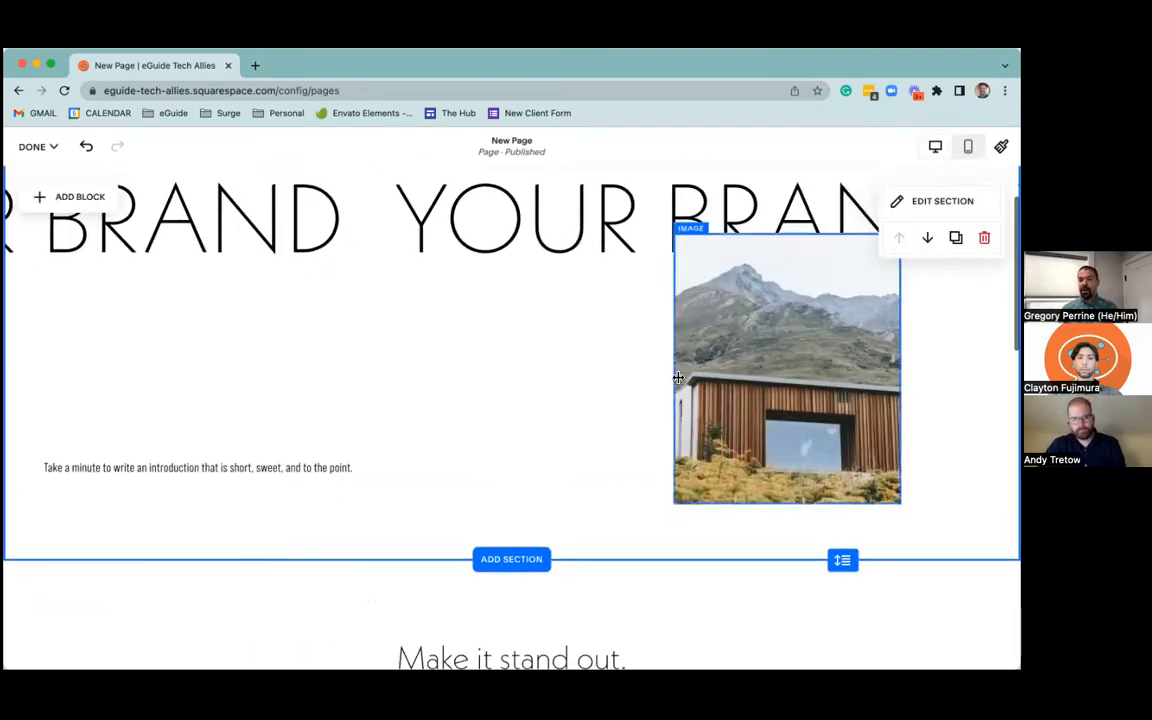
pyautogui.click(678, 378)
pyautogui.moveTo(722, 372); pyautogui.dragTo(578, 385)
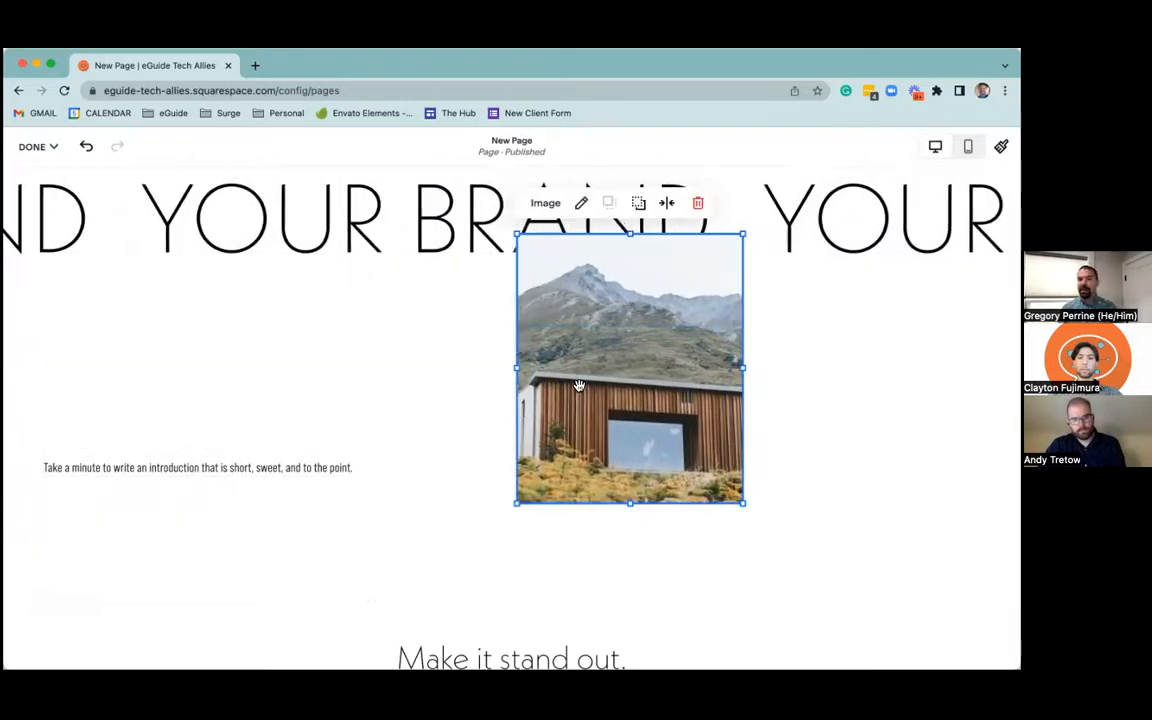
pyautogui.click(784, 411)
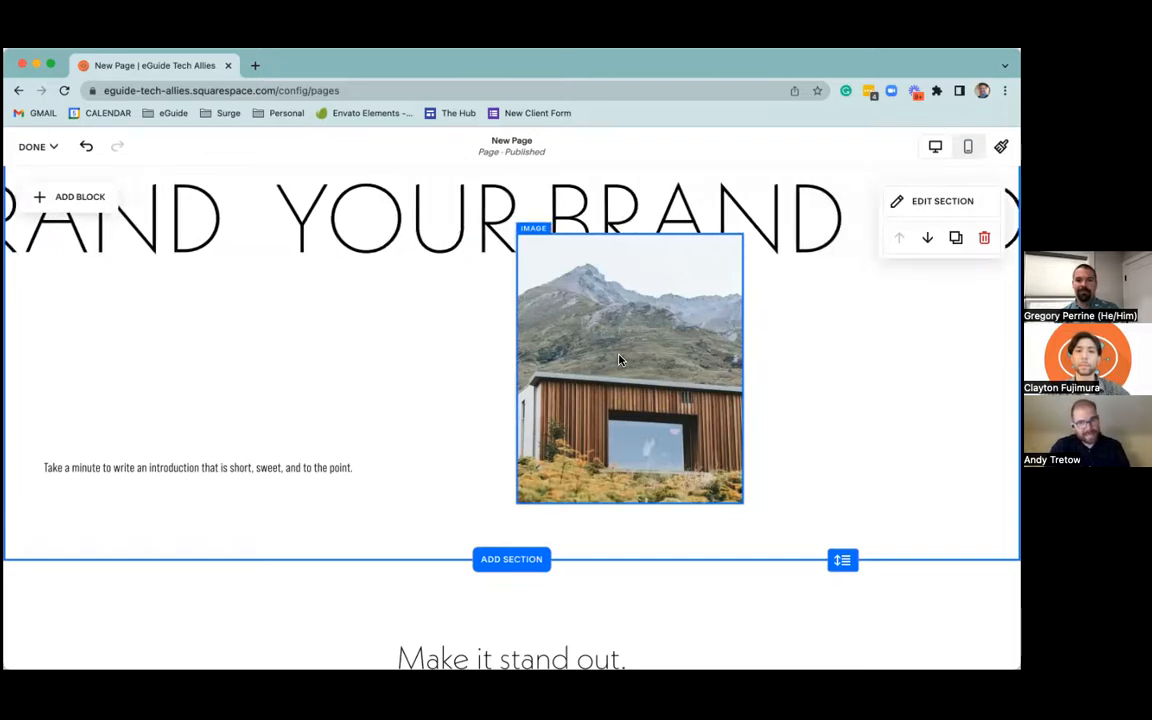
# Place the introduction text block directly beneath the cabin image and narrow it to the image's width
pyautogui.moveTo(336, 486); pyautogui.dragTo(784, 522)
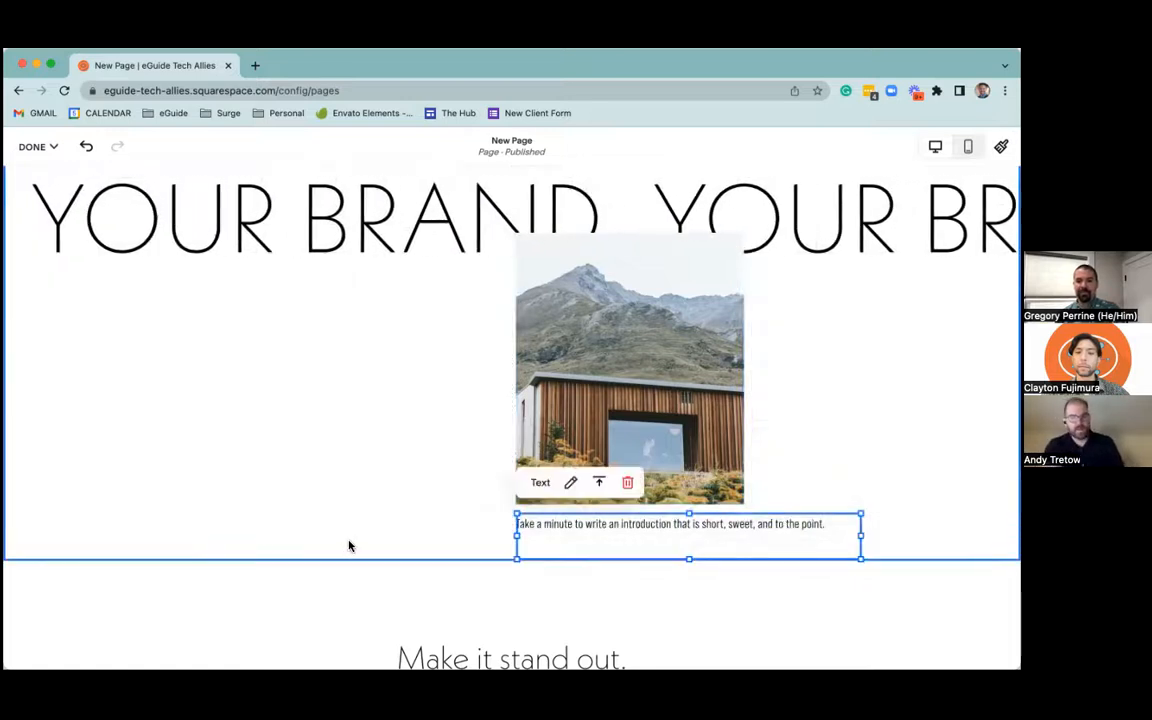
pyautogui.moveTo(859, 535); pyautogui.dragTo(740, 534)
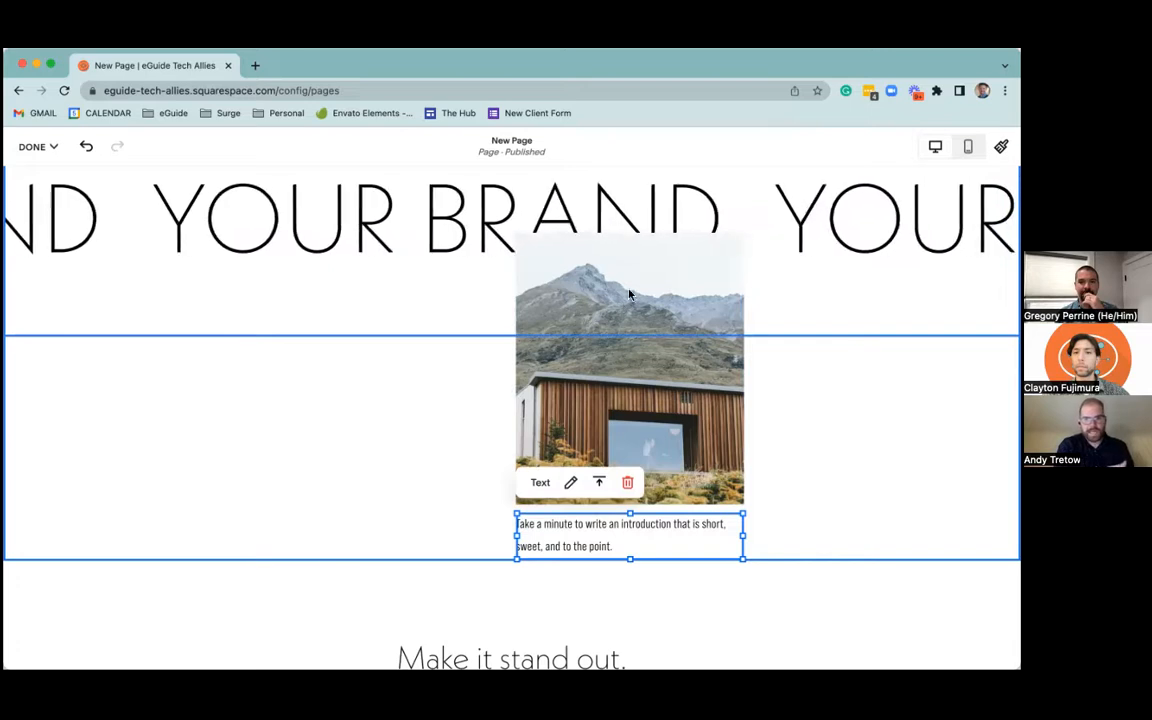
# Centre the cabin image horizontally in the intro section and realign the introduction text block beneath it
pyautogui.moveTo(603, 278); pyautogui.dragTo(506, 276)
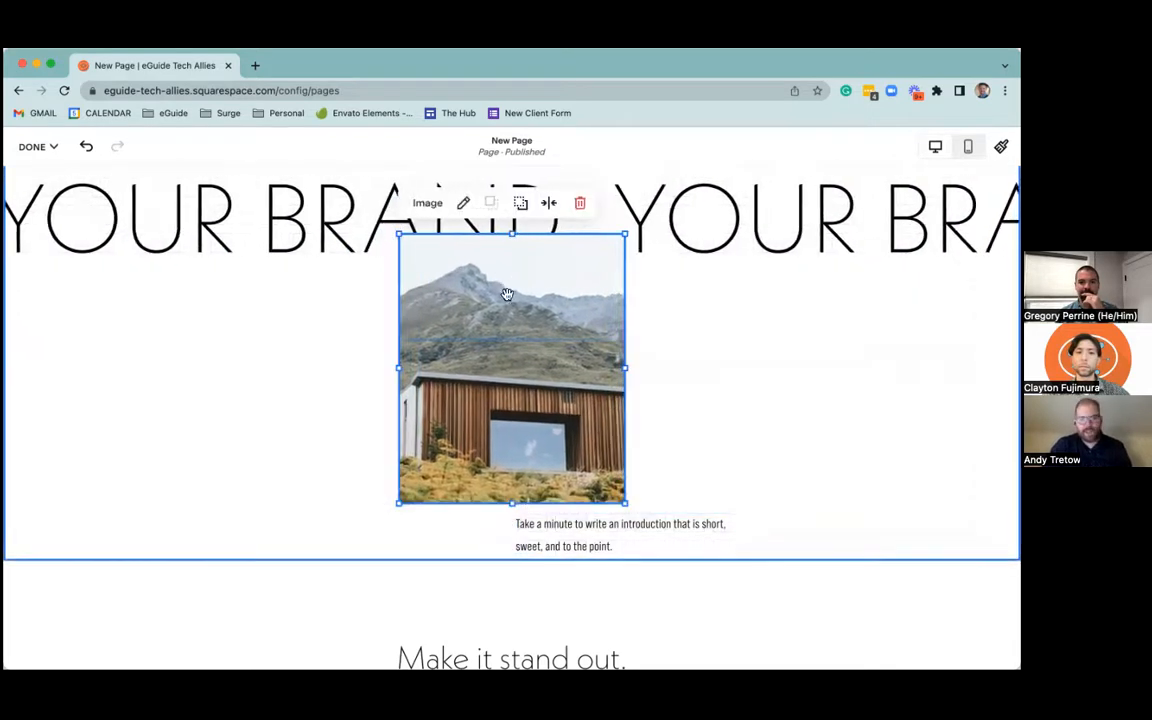
pyautogui.moveTo(629, 529); pyautogui.dragTo(515, 519)
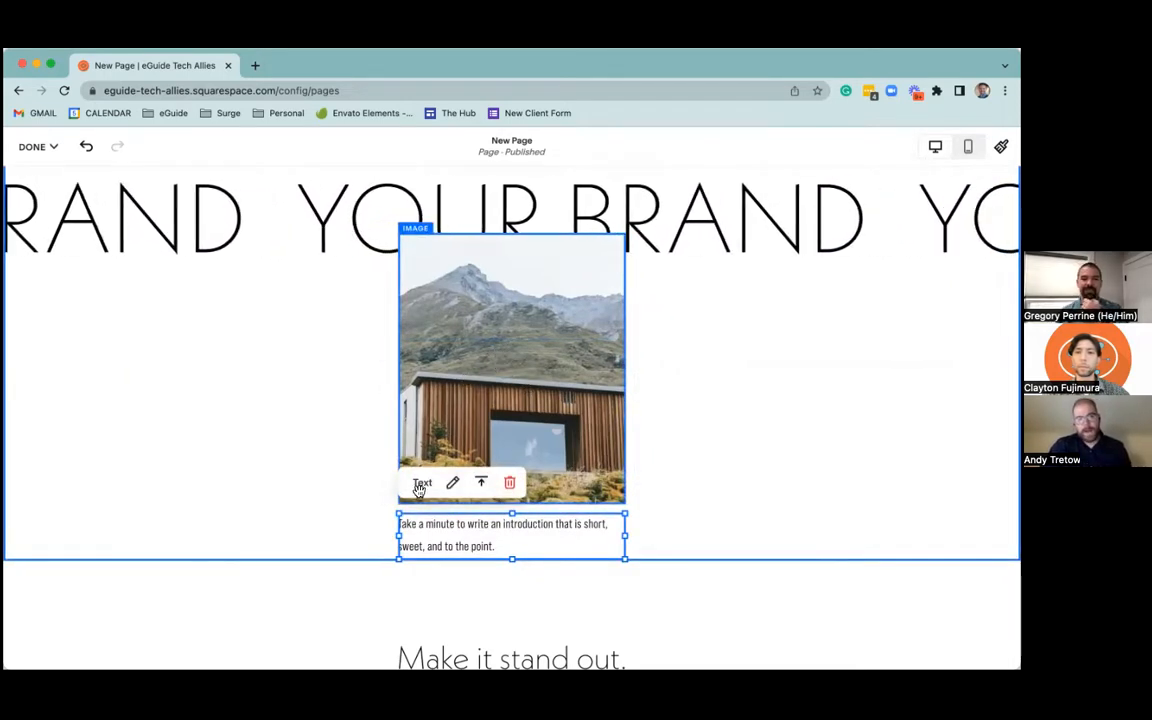
# Centre-align the introduction paragraph beneath the cabin image, and select the scrolling "YOUR BRAND" block
pyautogui.click(449, 537)
pyautogui.click(668, 476)
pyautogui.click(670, 515)
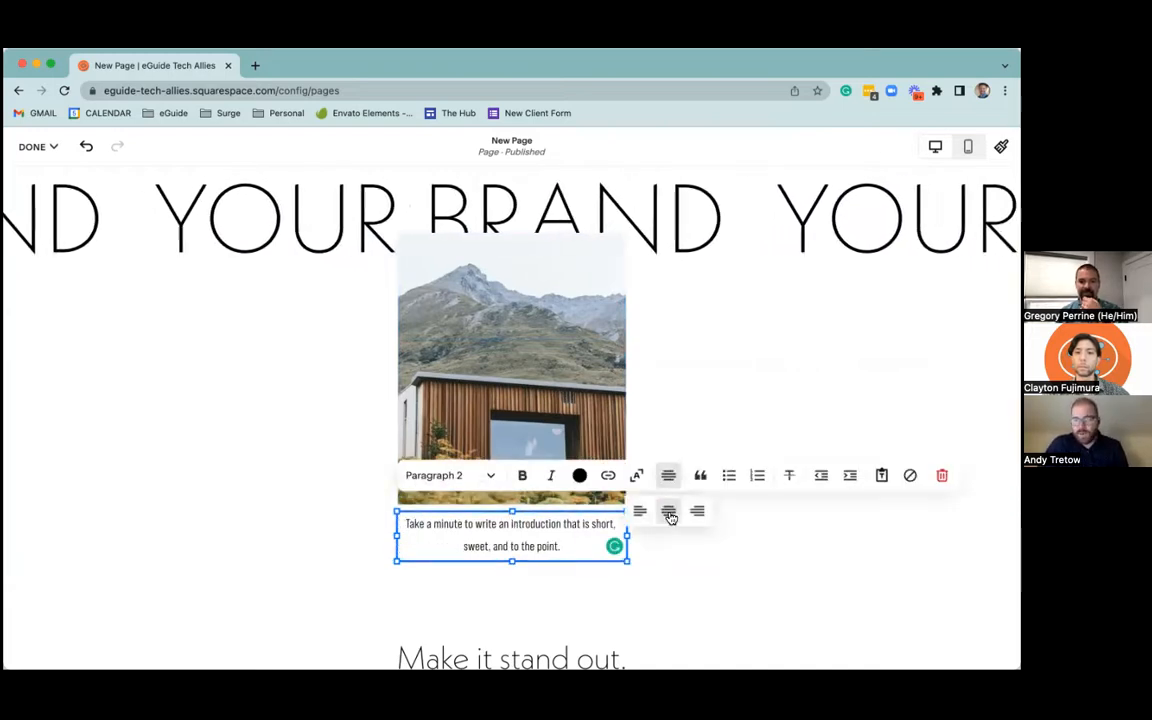
pyautogui.click(687, 381)
pyautogui.click(545, 212)
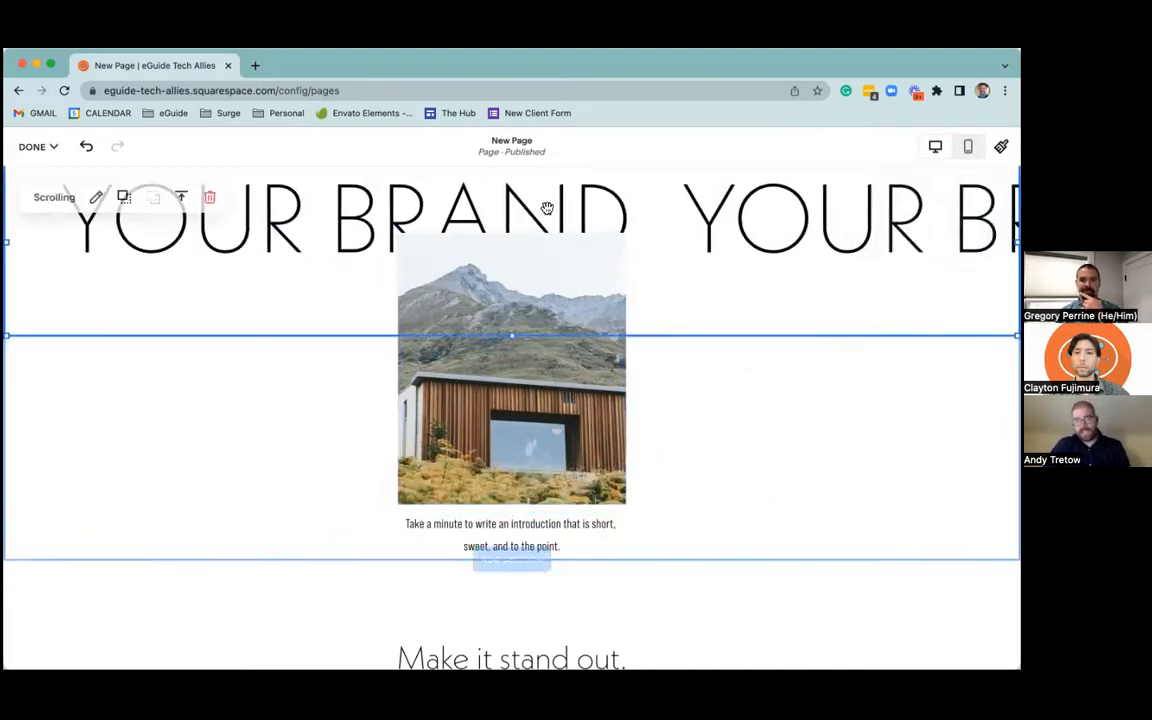
# Raise the wave intensity of the scrolling "YOUR BRAND" text to about a third of its range, and close the block's settings
pyautogui.click(97, 198)
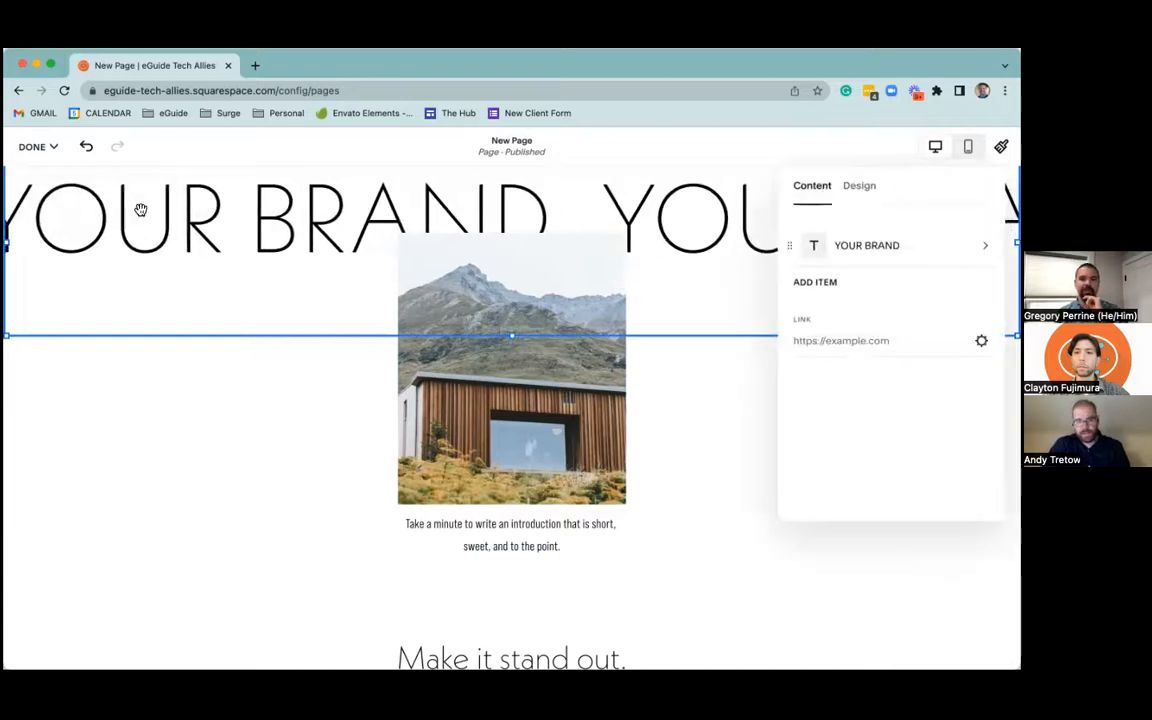
pyautogui.click(862, 190)
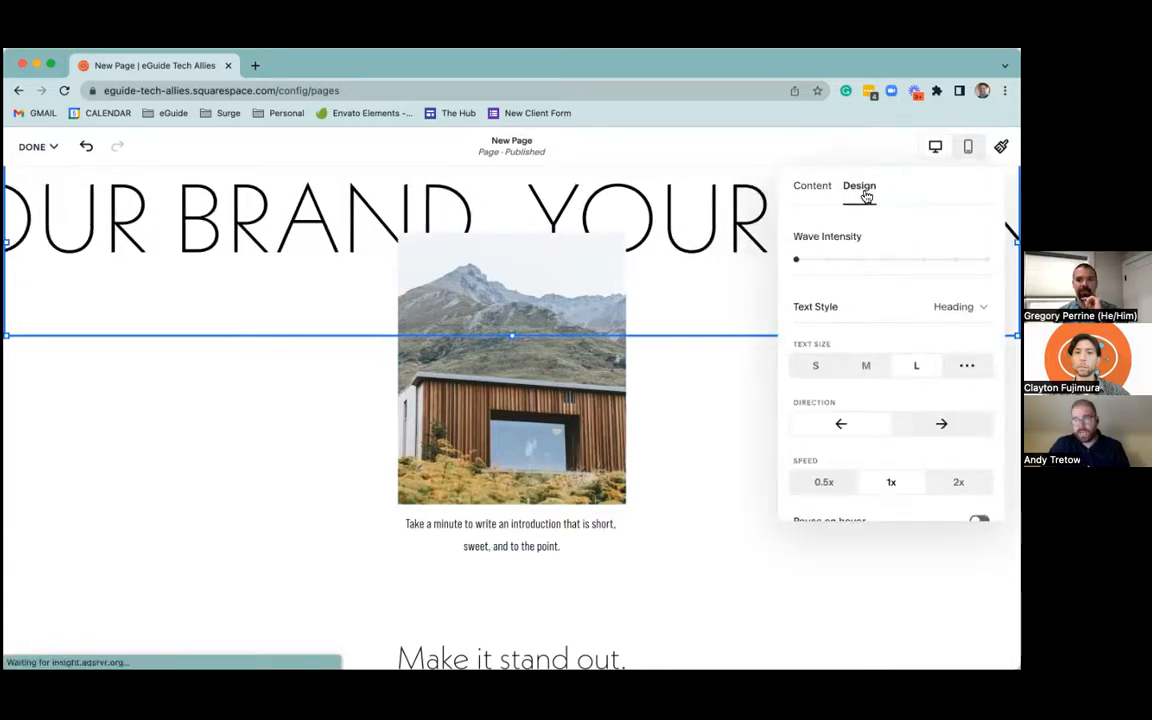
pyautogui.moveTo(796, 259); pyautogui.dragTo(829, 260)
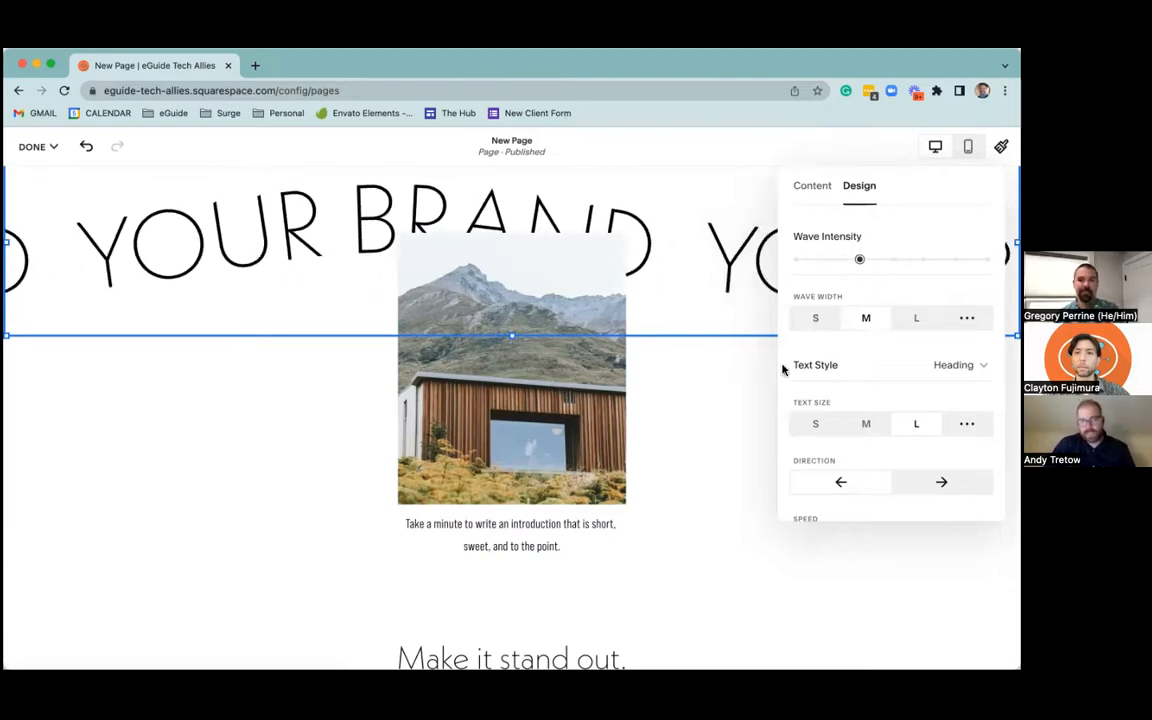
pyautogui.click(711, 418)
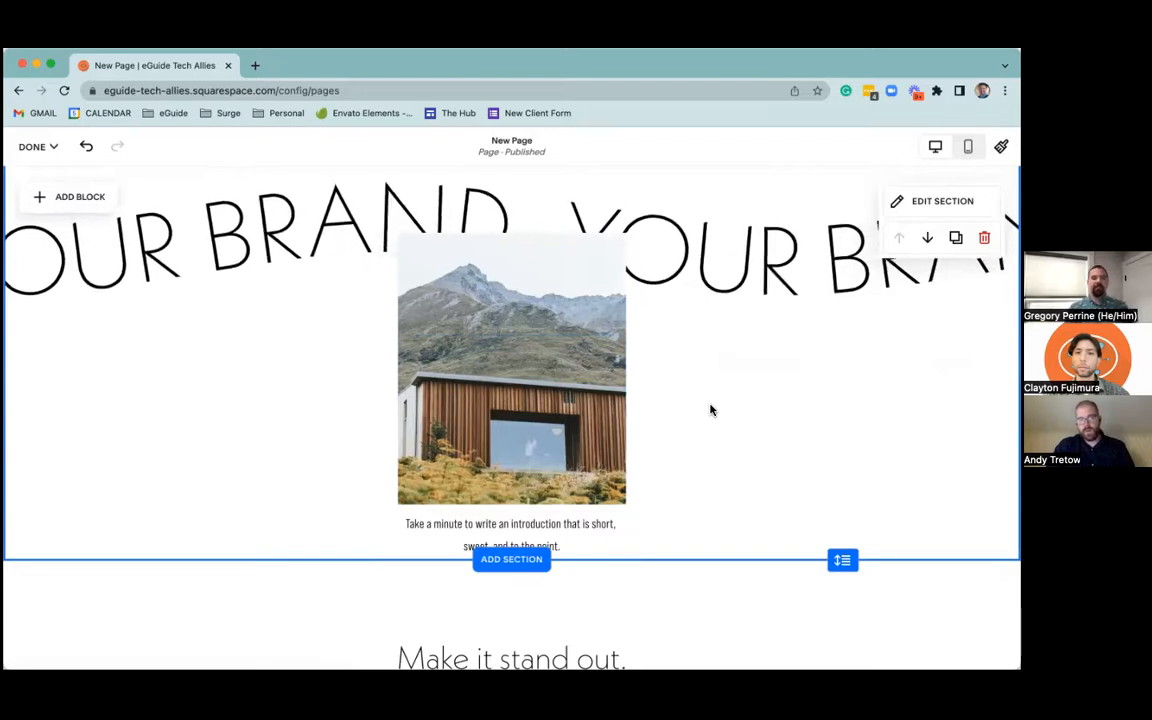
# Try the tight grid gap on the intro section, and switch back to the spaced gap preset
pyautogui.scroll(-2, 713, 400)
pyautogui.scroll(3, 707, 385)
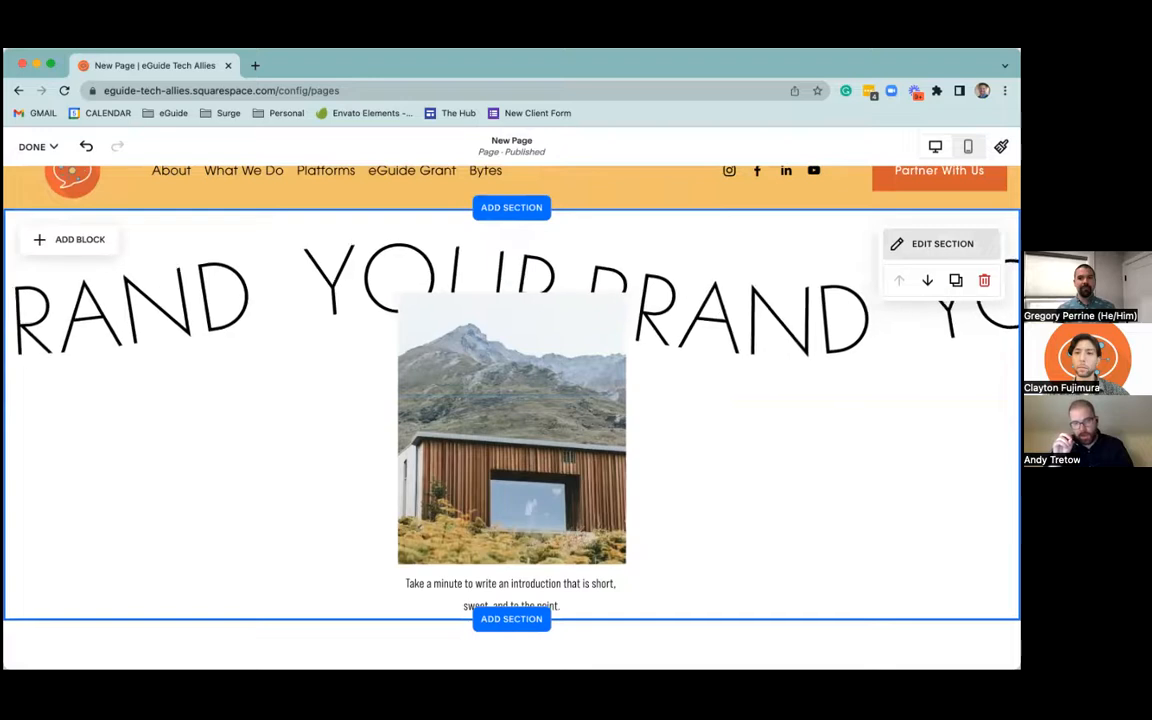
pyautogui.click(940, 243)
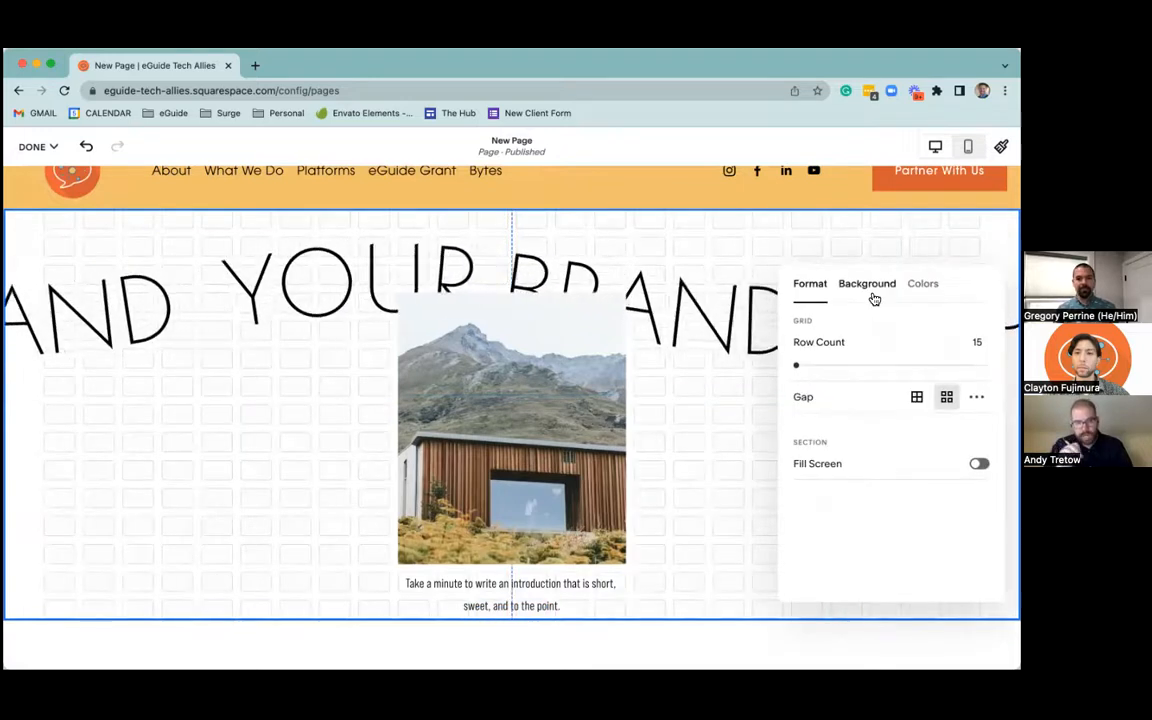
pyautogui.click(870, 290)
pyautogui.click(809, 286)
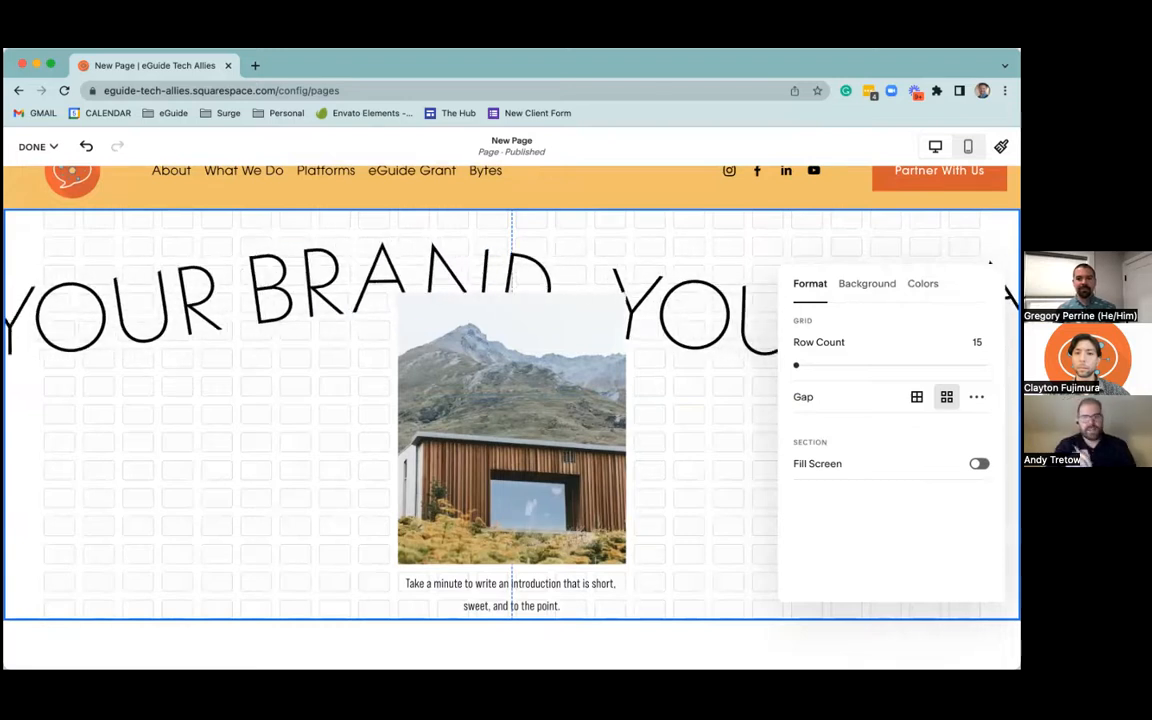
pyautogui.moveTo(792, 366)
pyautogui.mouseDown()
pyautogui.moveTo(820, 365)
pyautogui.moveTo(790, 365)
pyautogui.mouseUp()
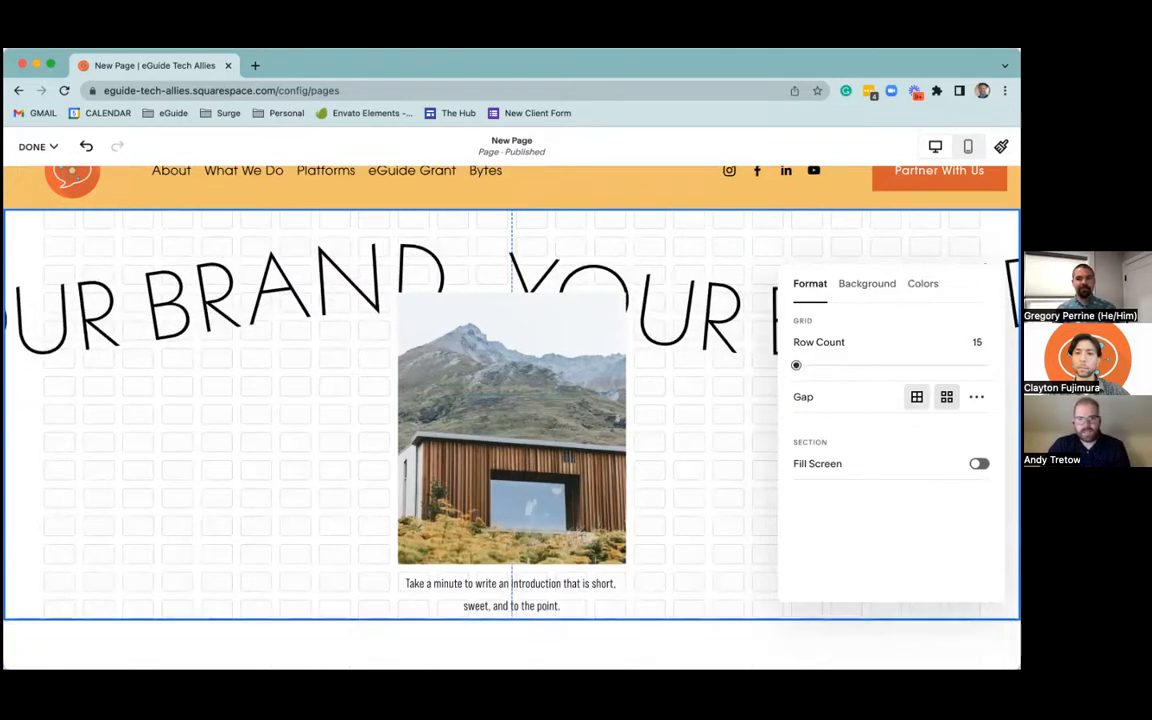
pyautogui.click(917, 397)
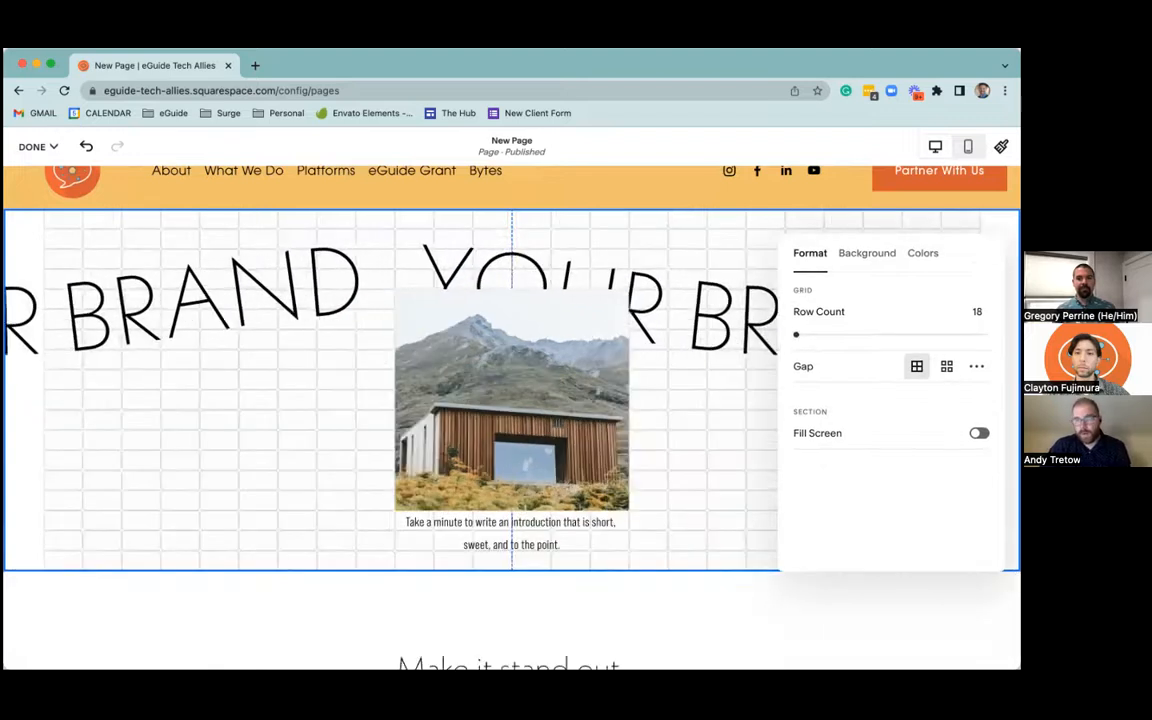
pyautogui.click(946, 366)
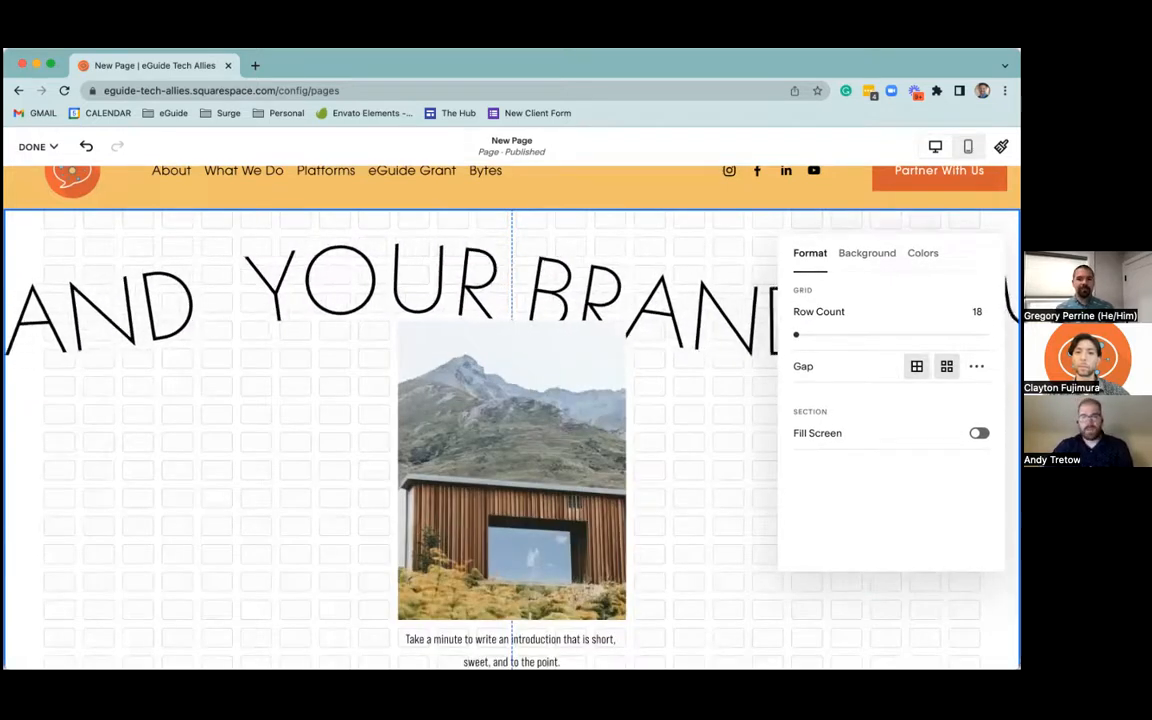
# Turn on Fill Screen for the intro section, try height M, and set the height back to S
pyautogui.click(979, 433)
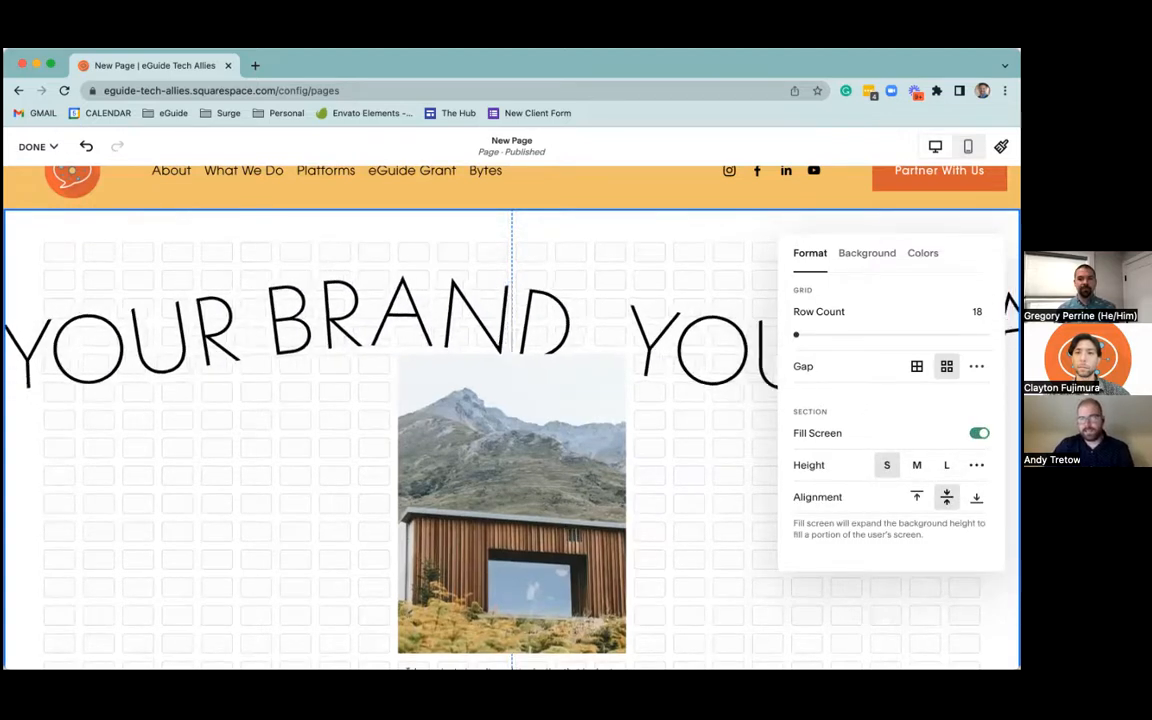
pyautogui.click(916, 465)
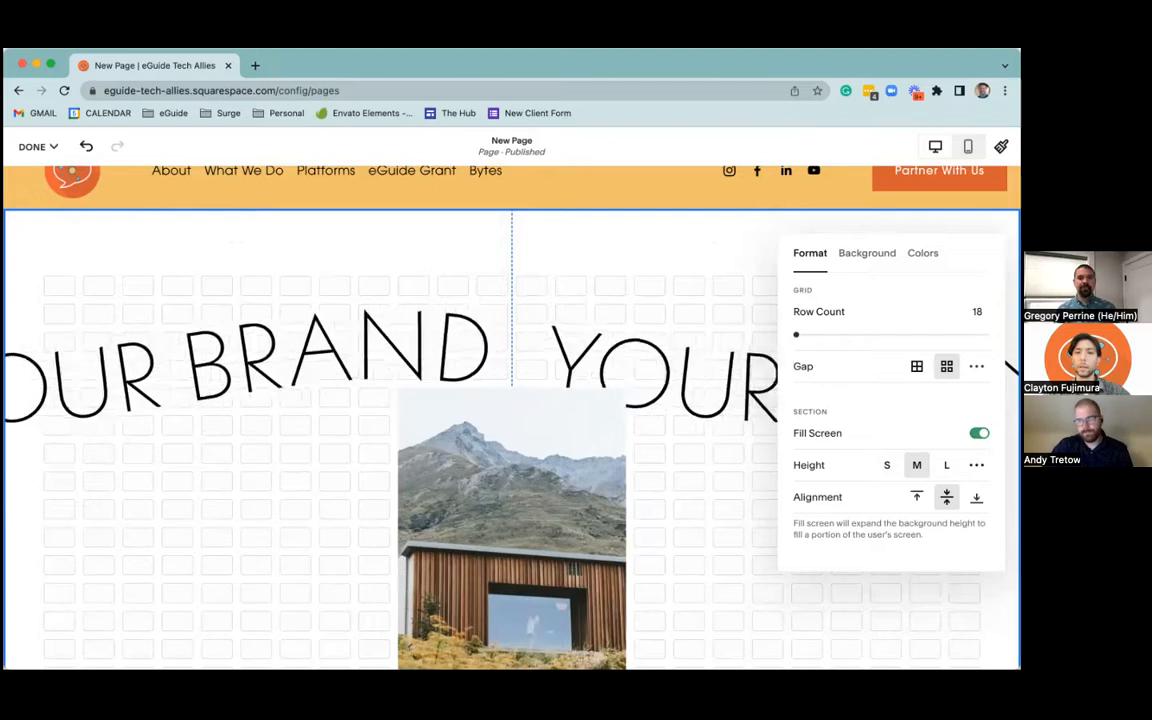
pyautogui.click(889, 468)
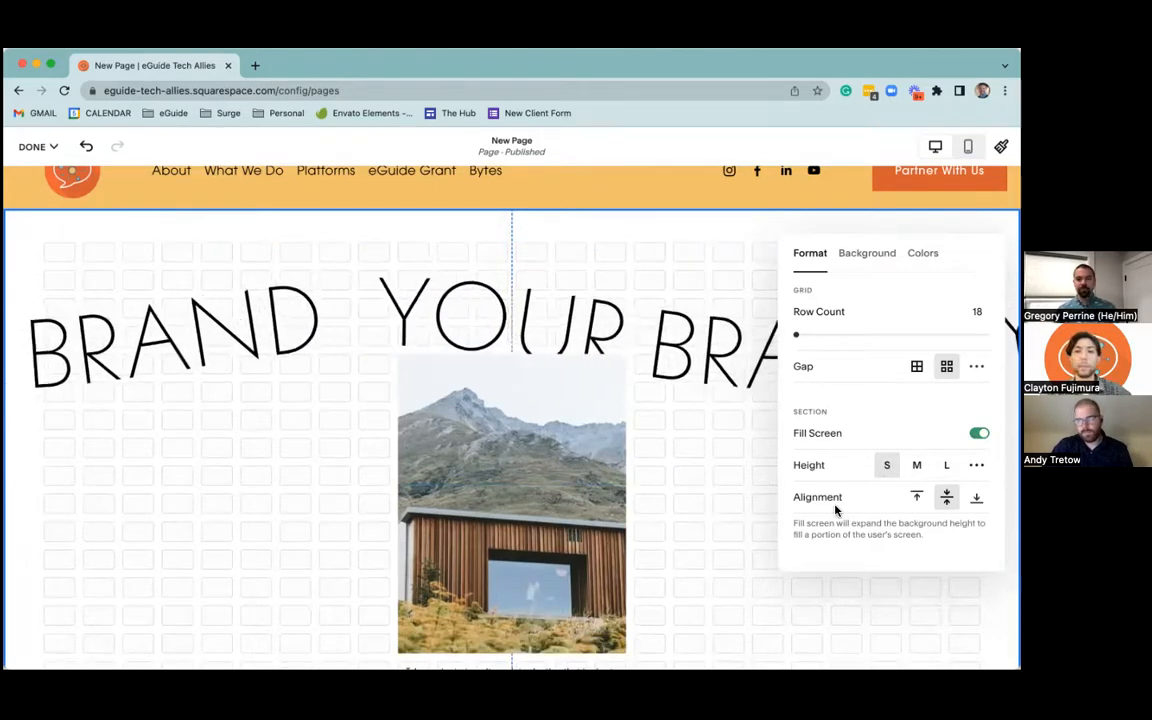
# Set the intro section's grid row count to 34 and its custom horizontal gap to 8
pyautogui.moveTo(795, 336); pyautogui.dragTo(833, 335)
pyautogui.click(976, 366)
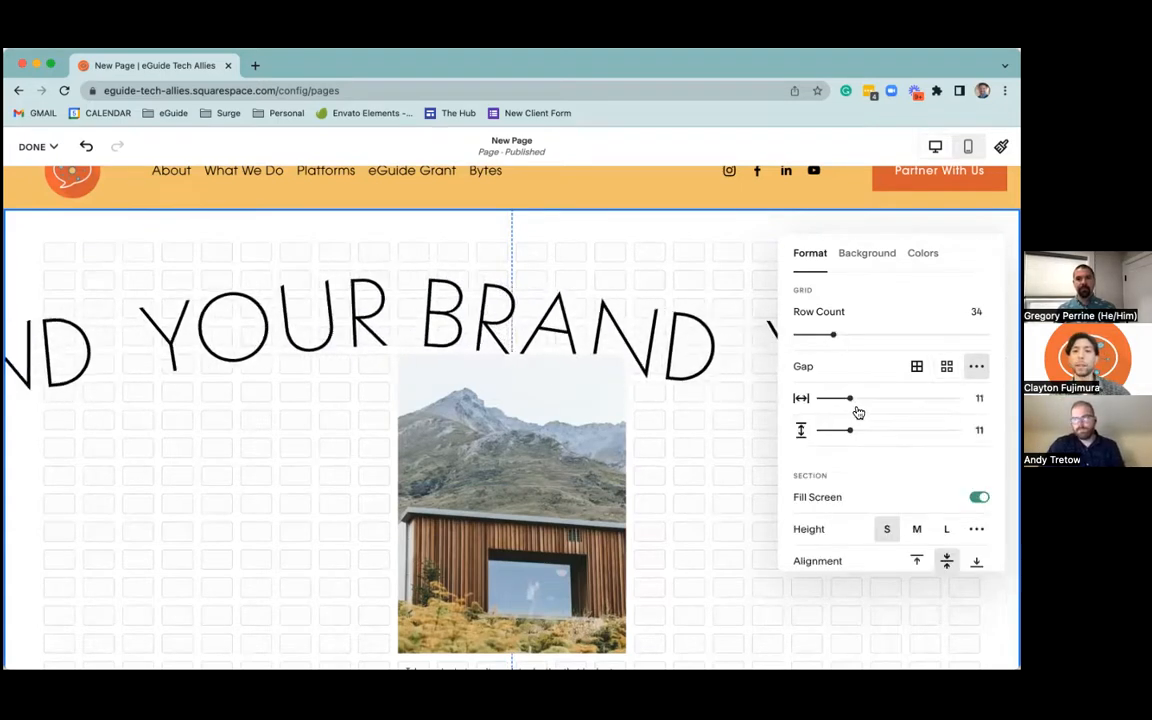
pyautogui.moveTo(851, 399); pyautogui.dragTo(839, 399)
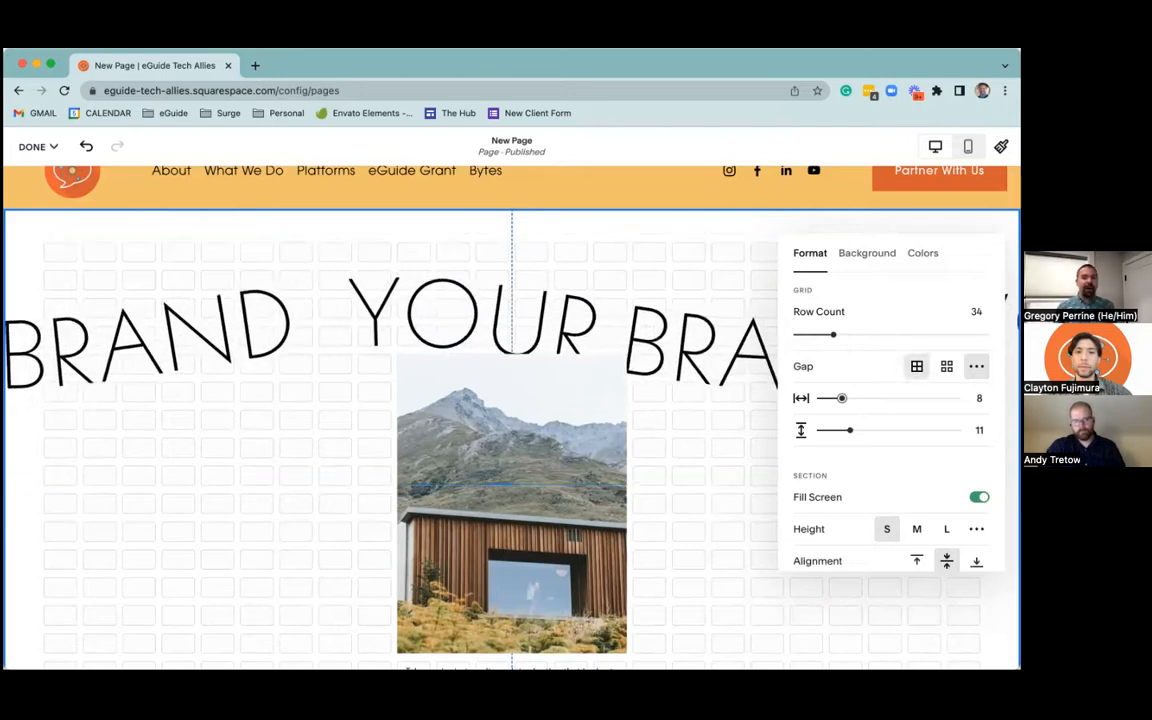
# Compare the tight and spaced gap presets in the intro section, and reopen the custom gap with 11 horizontally
pyautogui.click(917, 367)
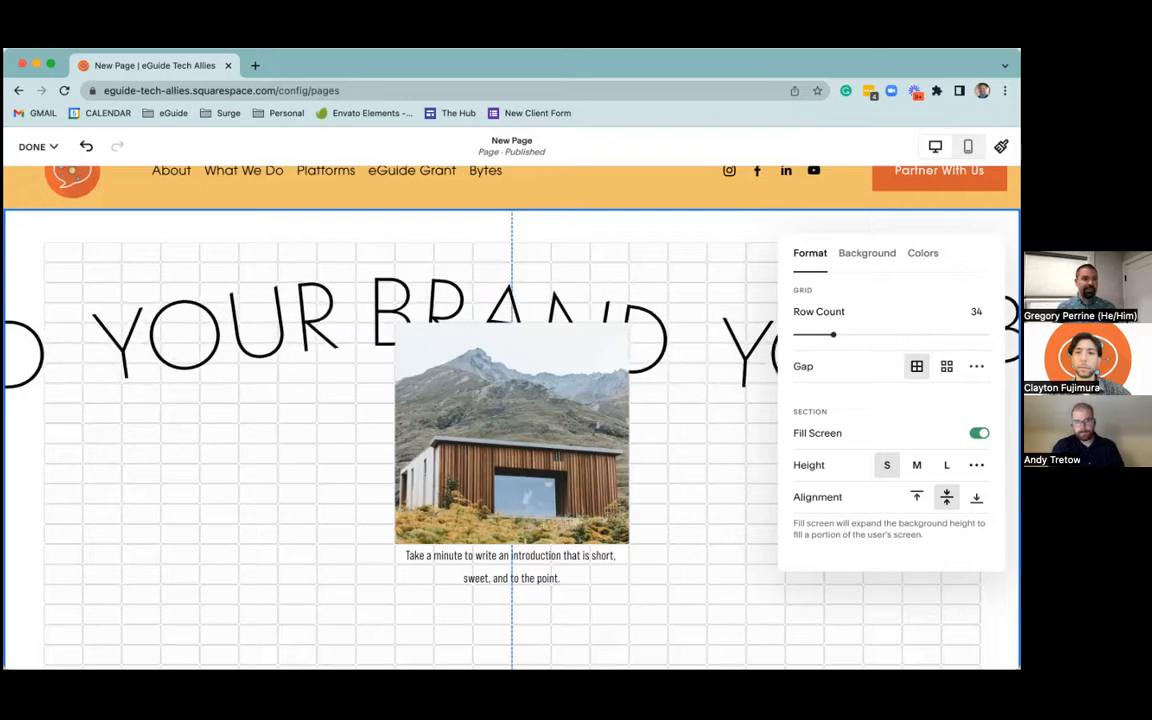
pyautogui.click(947, 366)
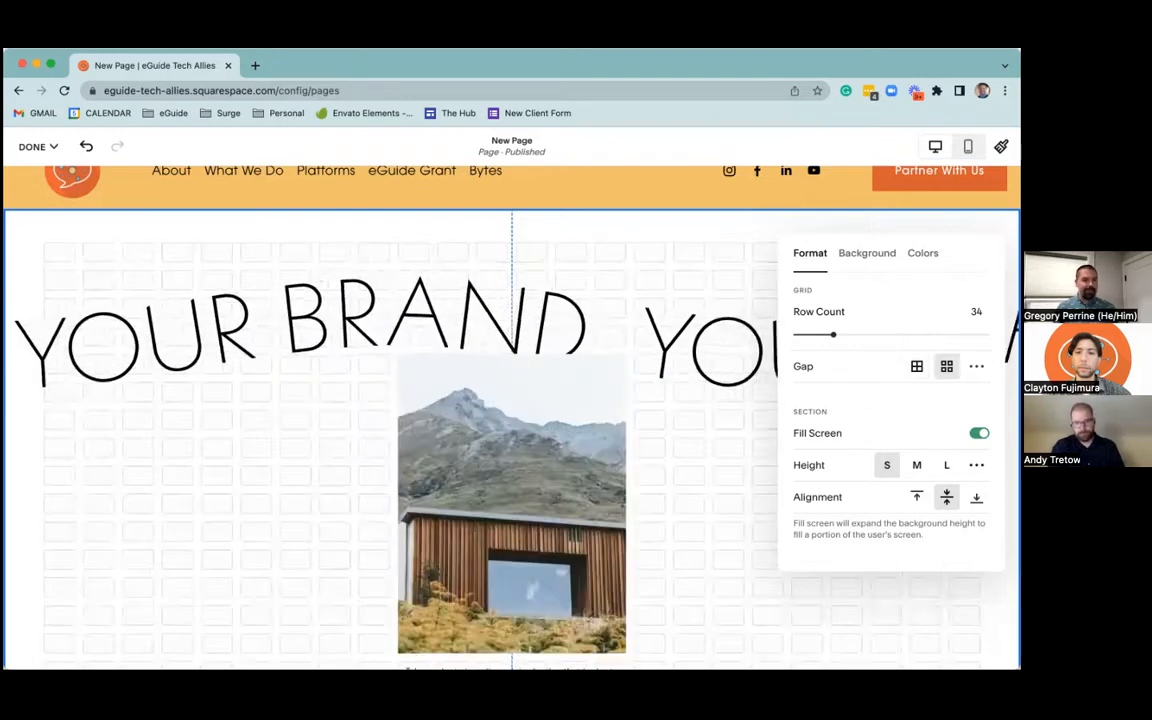
pyautogui.click(977, 367)
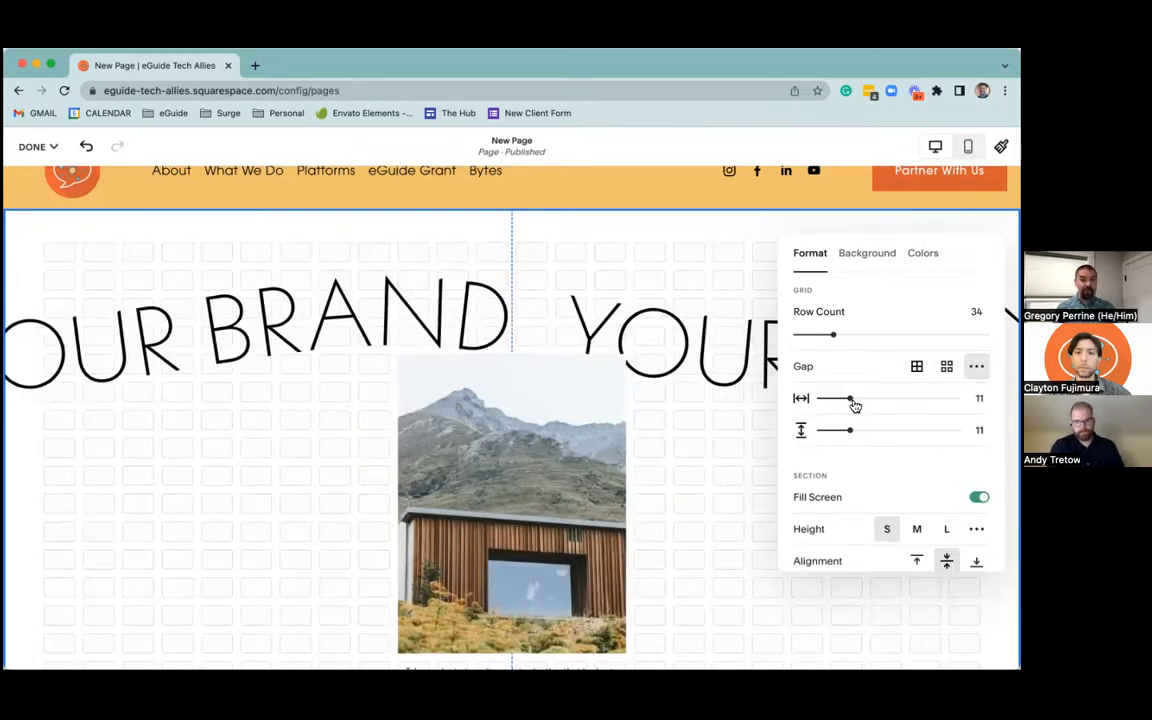
pyautogui.moveTo(857, 399)
pyautogui.mouseDown()
pyautogui.moveTo(903, 398)
pyautogui.moveTo(853, 402)
pyautogui.mouseUp()
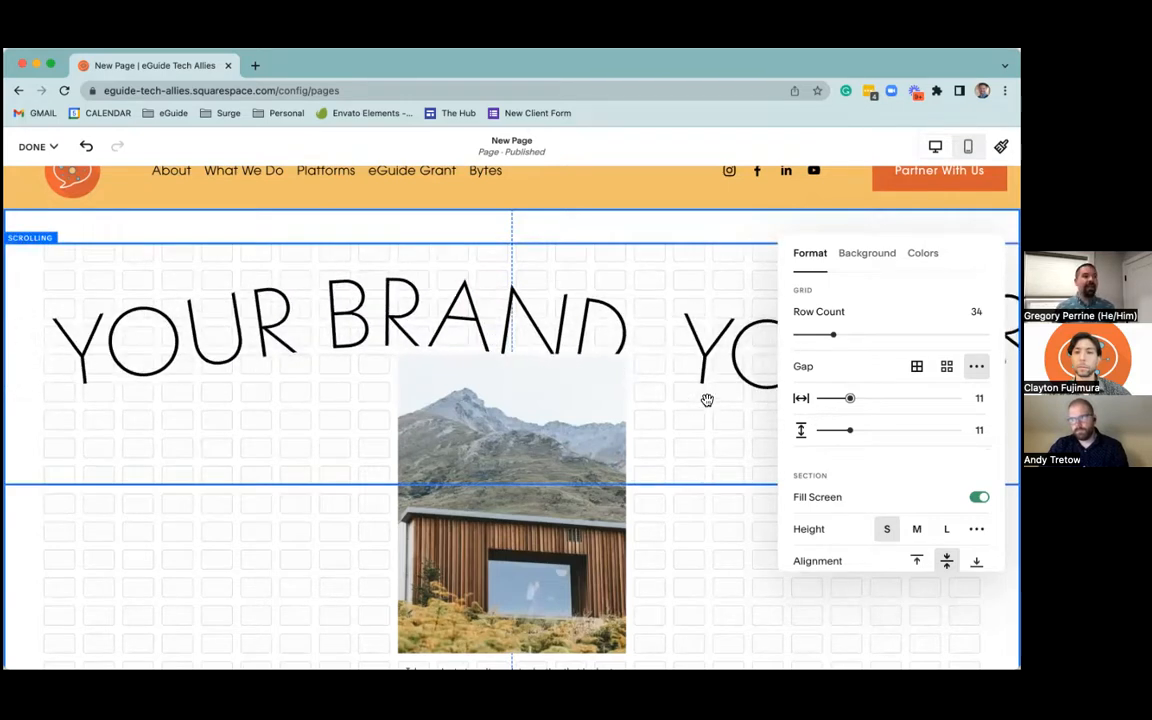
# Turn off Fill Screen for the intro section and close the section settings
pyautogui.scroll(-5, 694, 400)
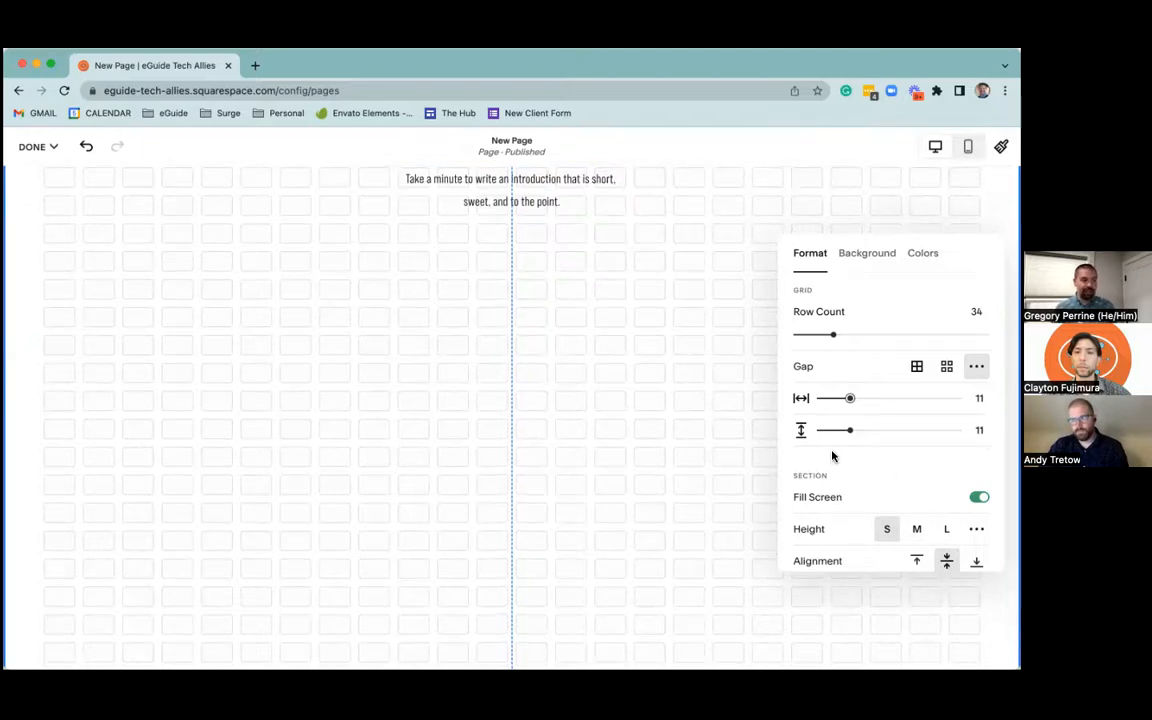
pyautogui.scroll(-2, 828, 450)
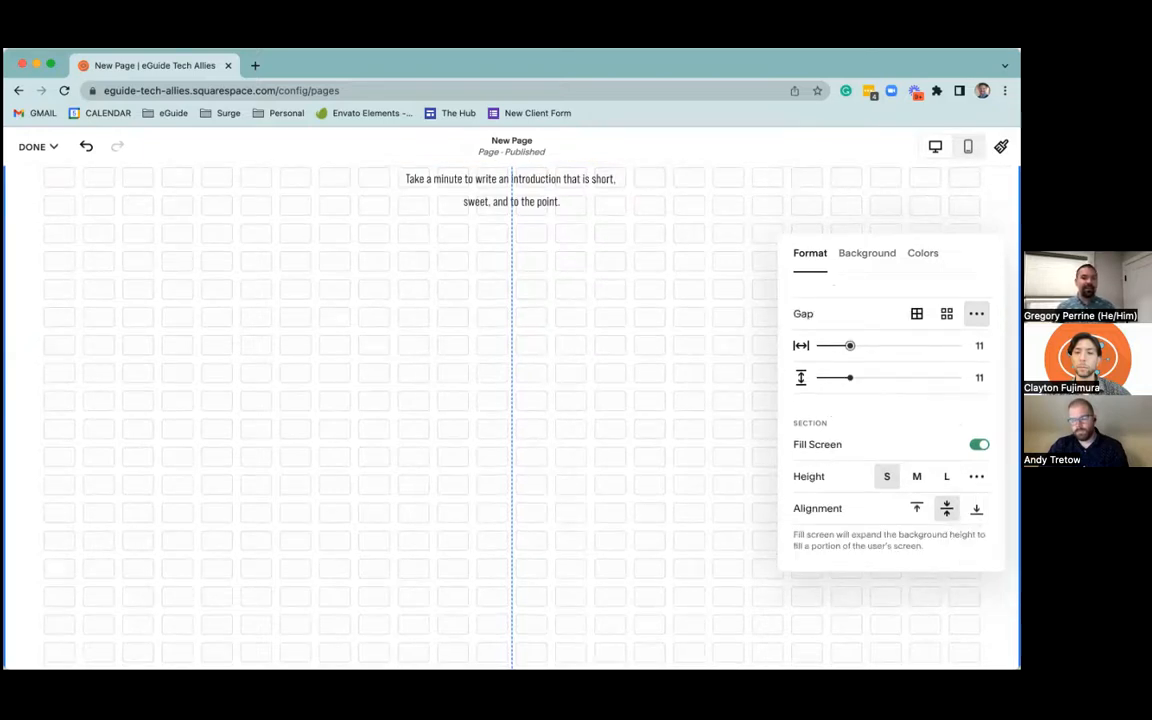
pyautogui.click(979, 445)
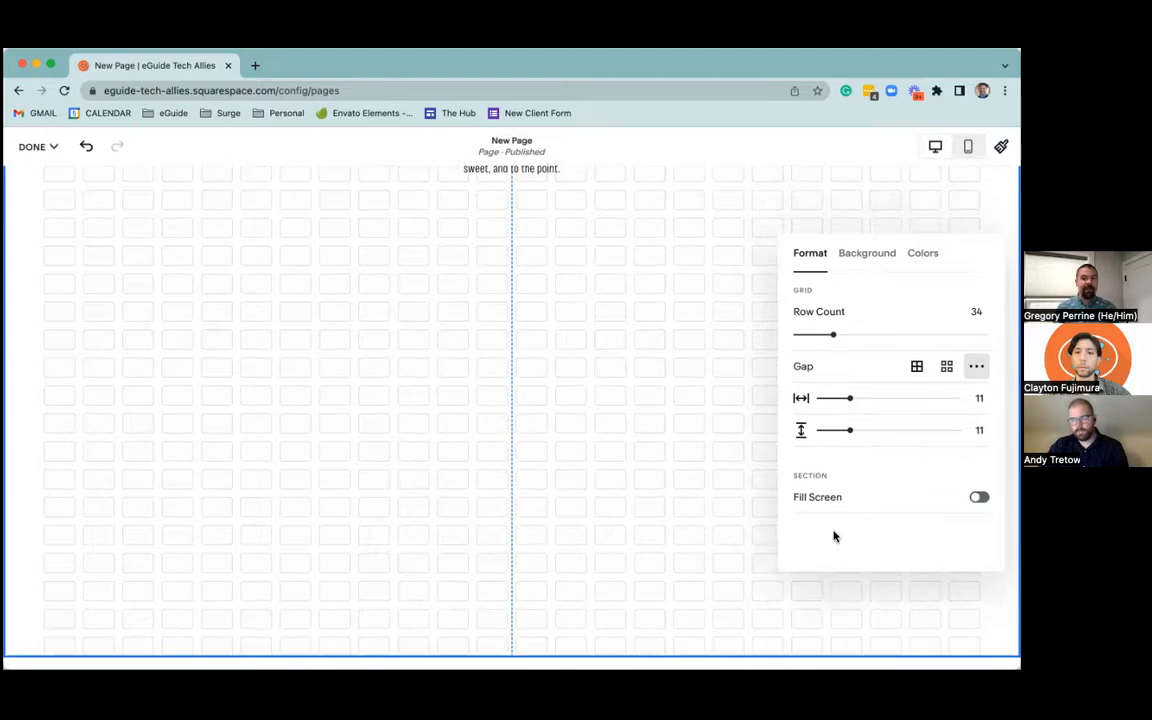
pyautogui.click(731, 337)
# Try a custom content width of 61 on the "Make it stand out." section, and set its height to S and content width to M
pyautogui.scroll(5, 689, 373)
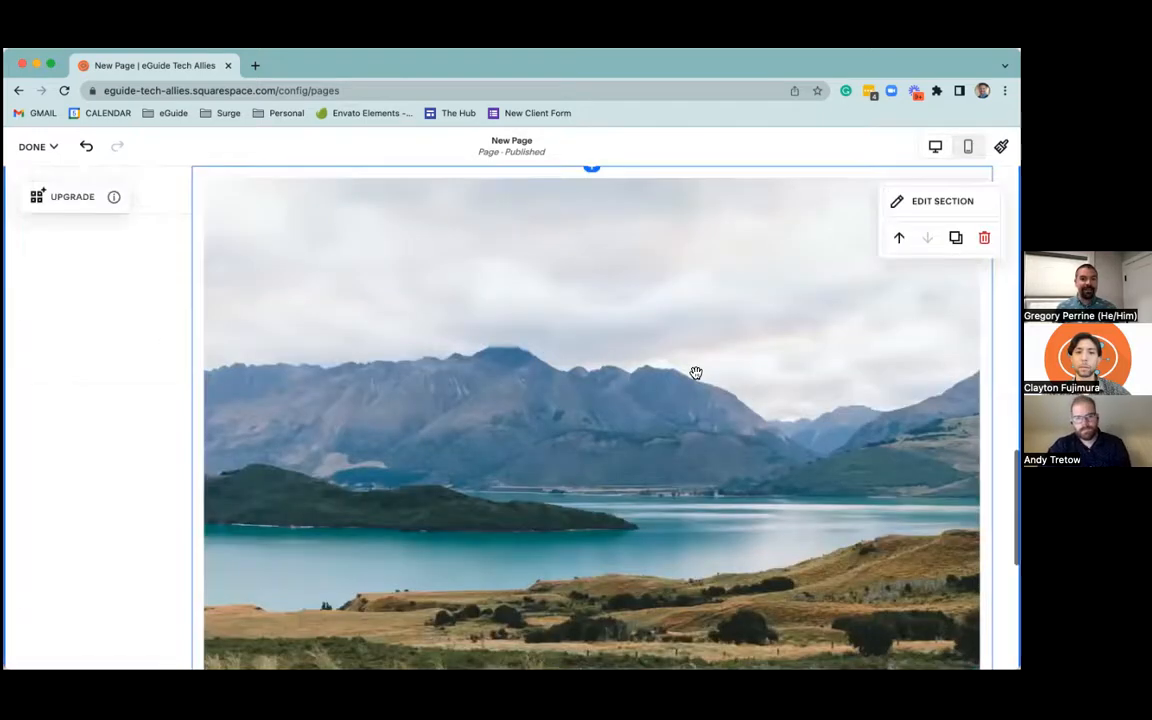
pyautogui.click(940, 263)
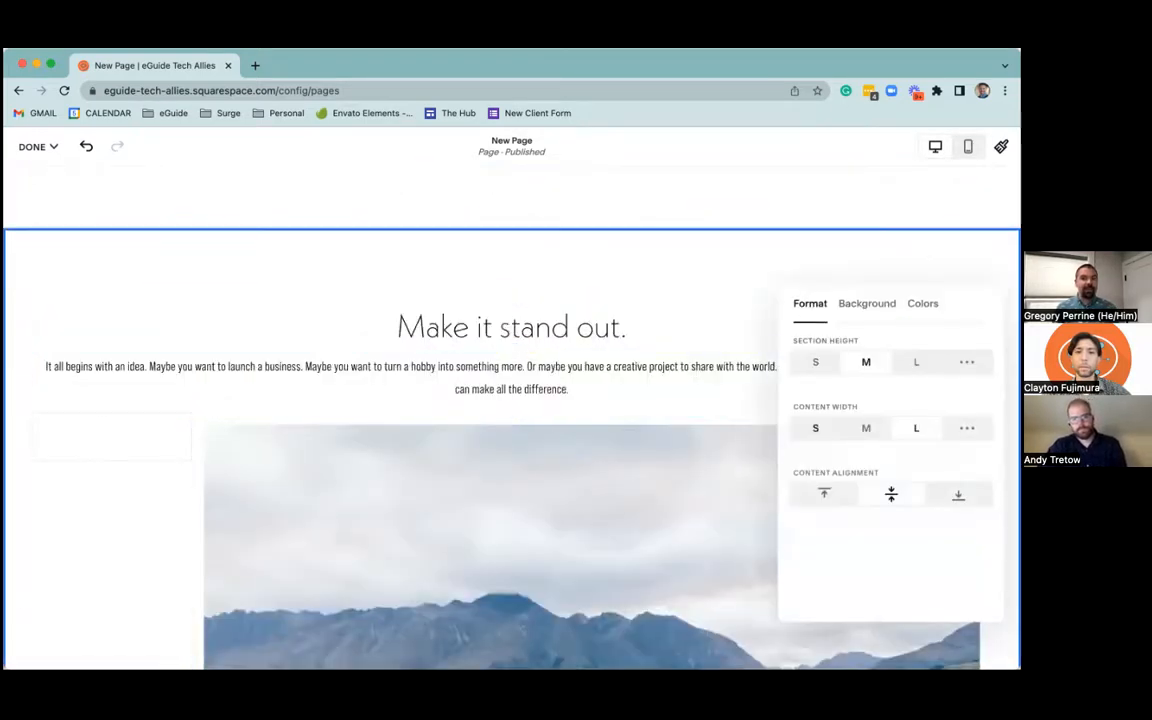
pyautogui.click(884, 435)
pyautogui.click(967, 428)
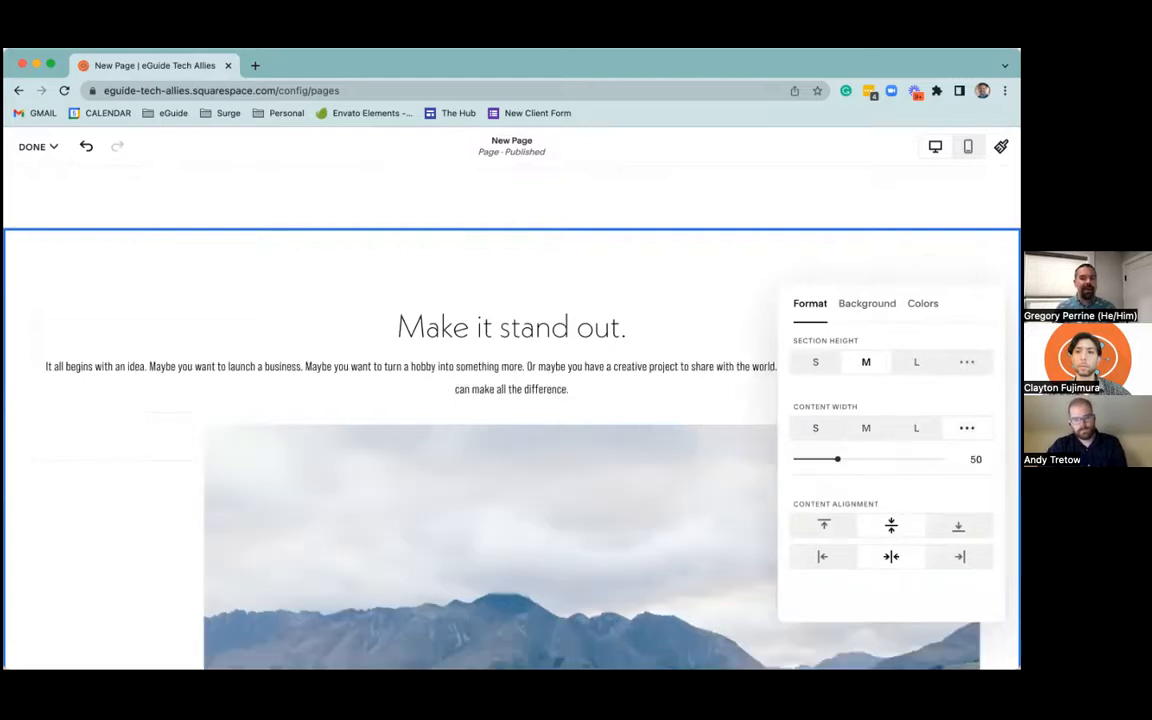
pyautogui.moveTo(838, 459)
pyautogui.mouseDown()
pyautogui.moveTo(931, 459)
pyautogui.moveTo(840, 459)
pyautogui.moveTo(860, 459)
pyautogui.mouseUp()
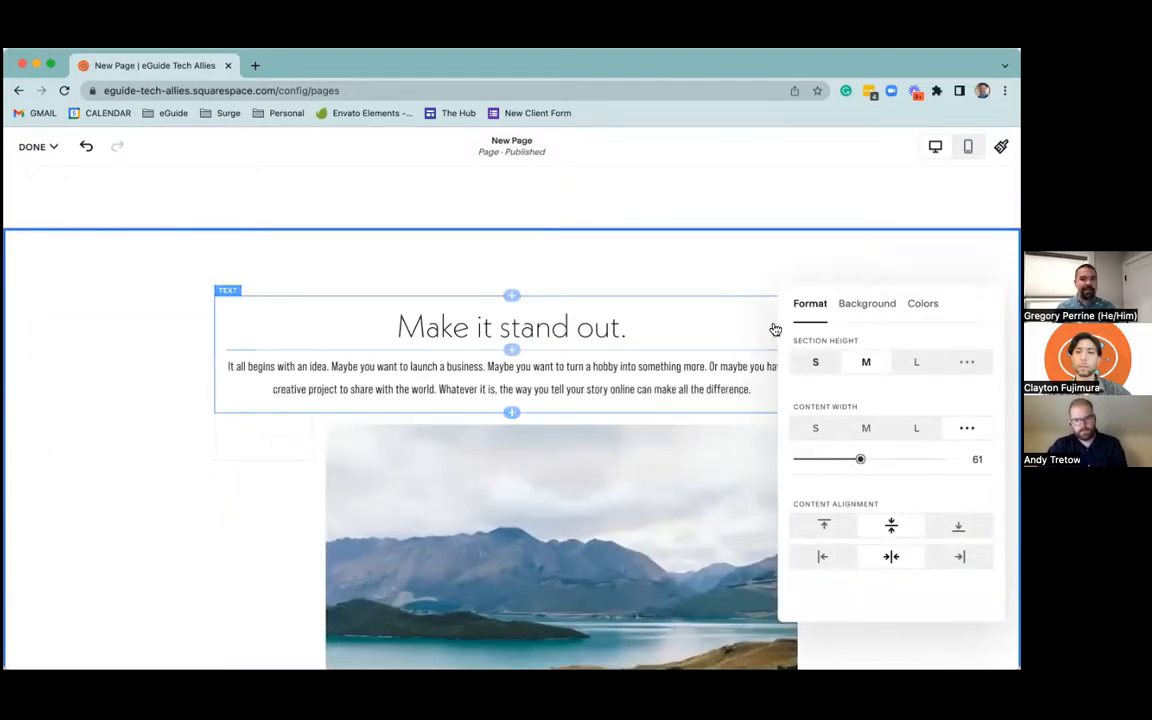
pyautogui.click(836, 368)
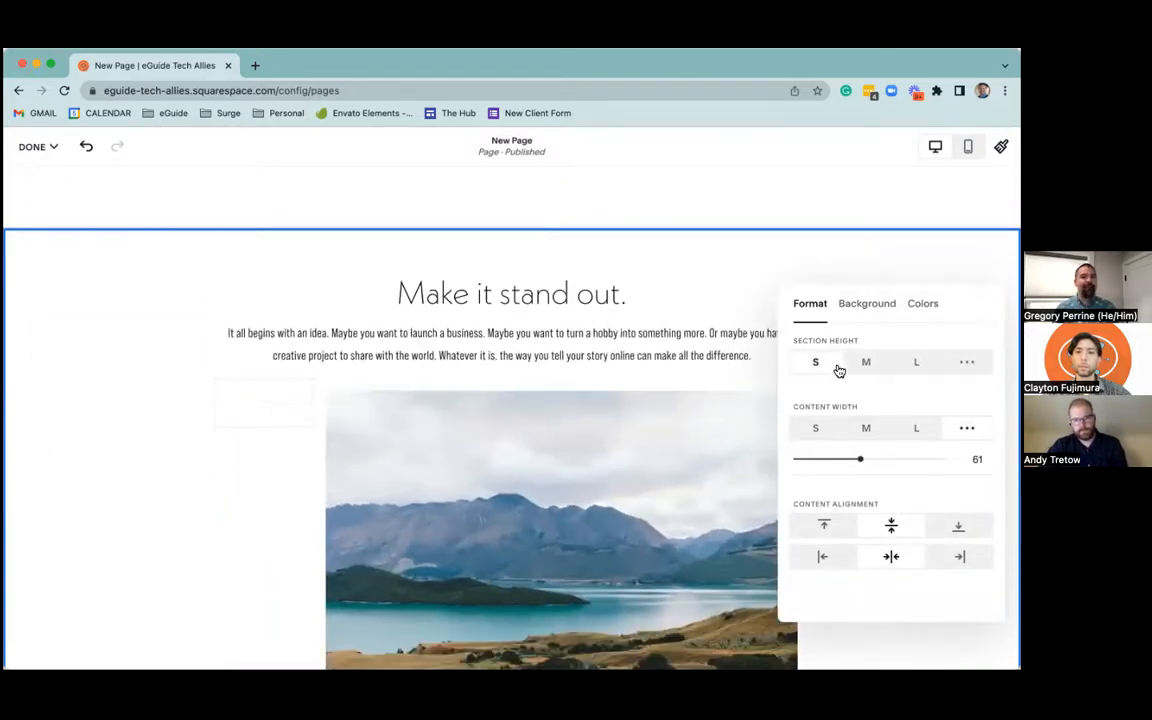
pyautogui.click(866, 430)
pyautogui.click(688, 299)
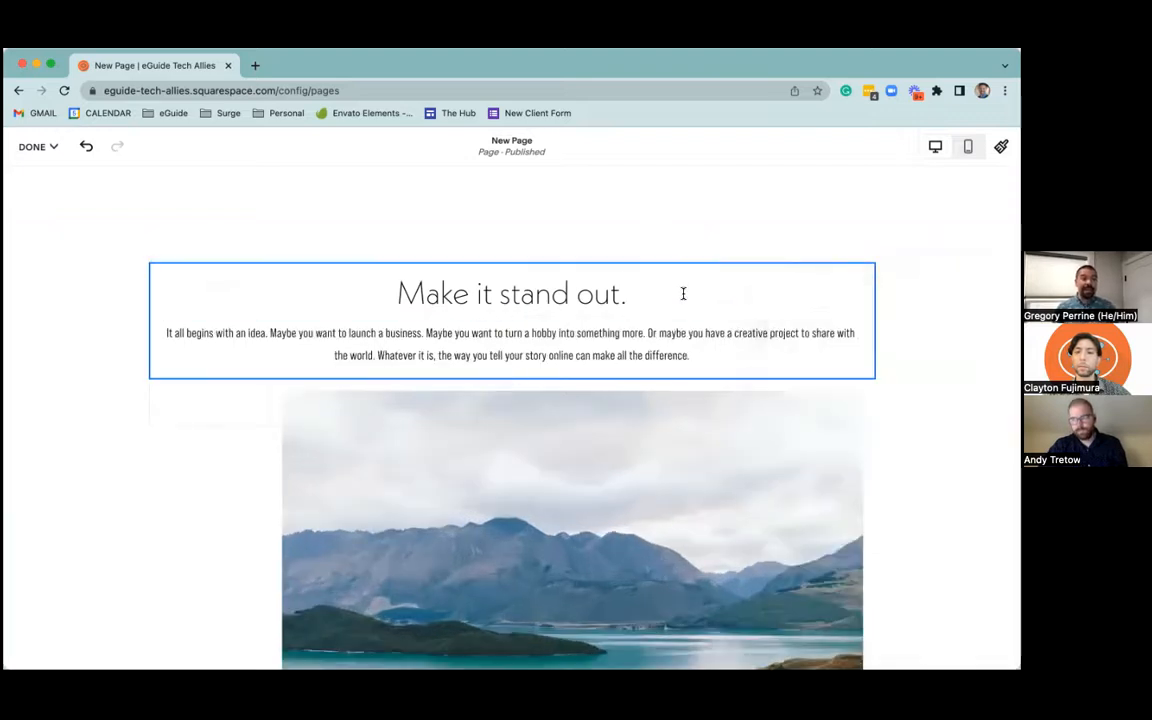
# Save the page changes while staying in the editor
pyautogui.scroll(5, 684, 297)
pyautogui.scroll(4, 675, 296)
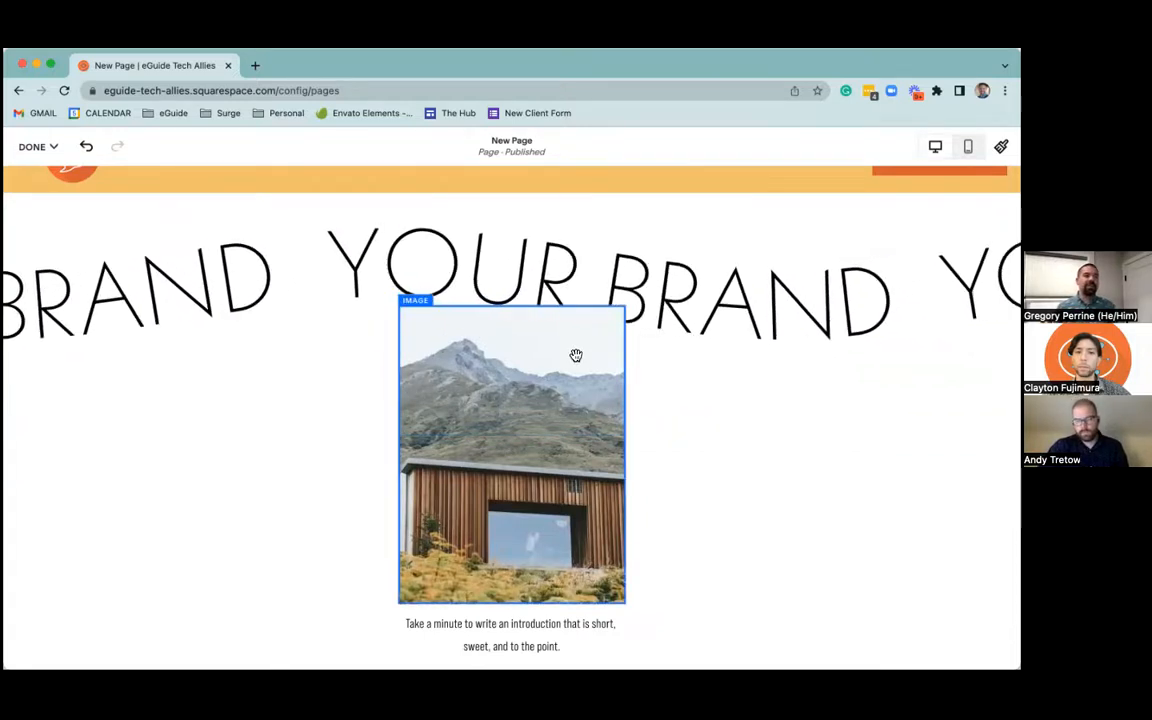
pyautogui.moveTo(38, 147)
pyautogui.click(36, 189)
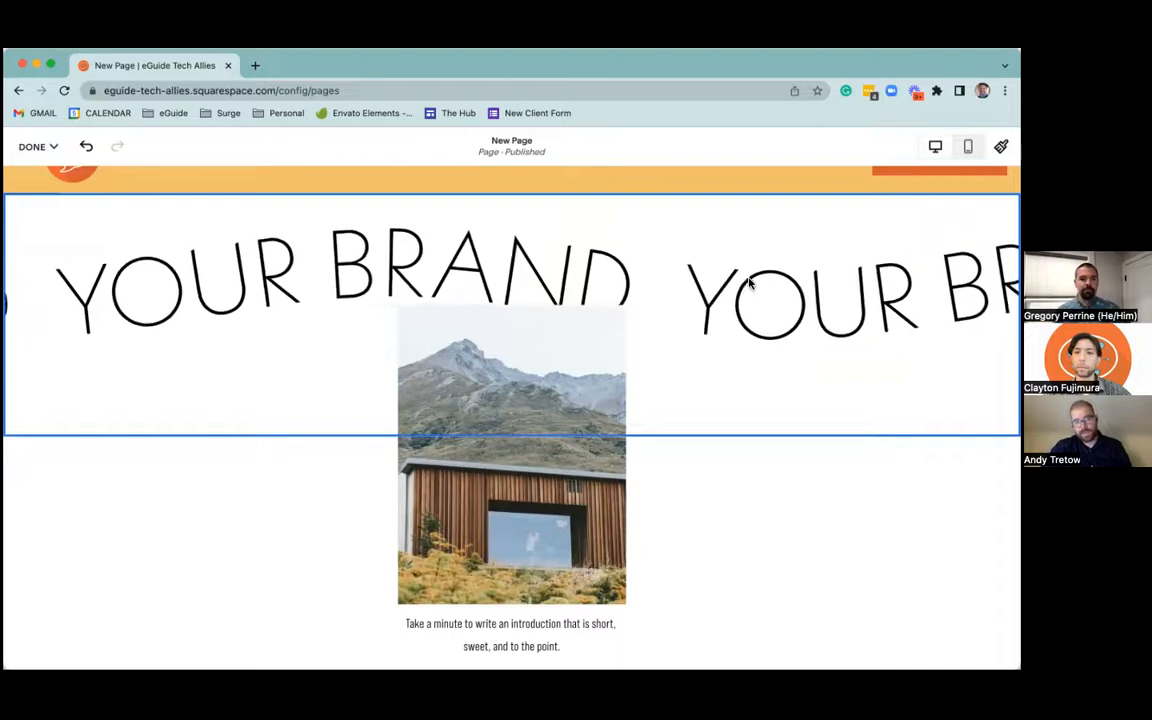
# Reduce the intro section's grid row count to 19 and switch the page to the mobile view
pyautogui.scroll(-3, 746, 290)
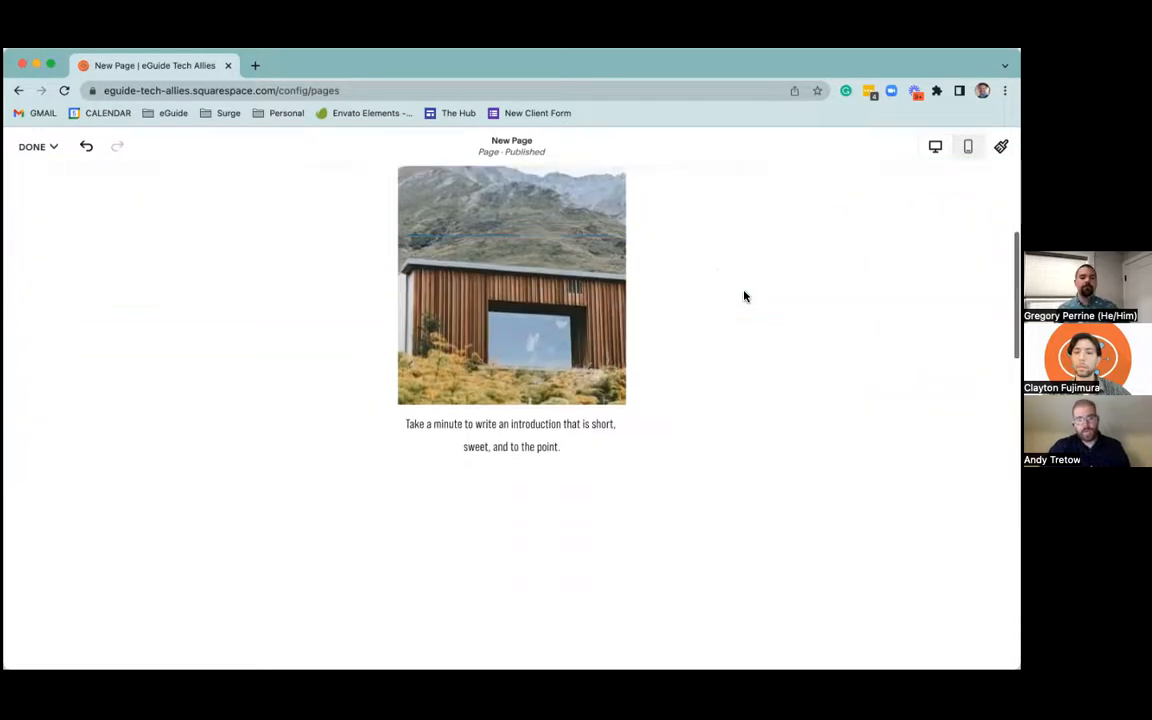
pyautogui.scroll(4, 744, 296)
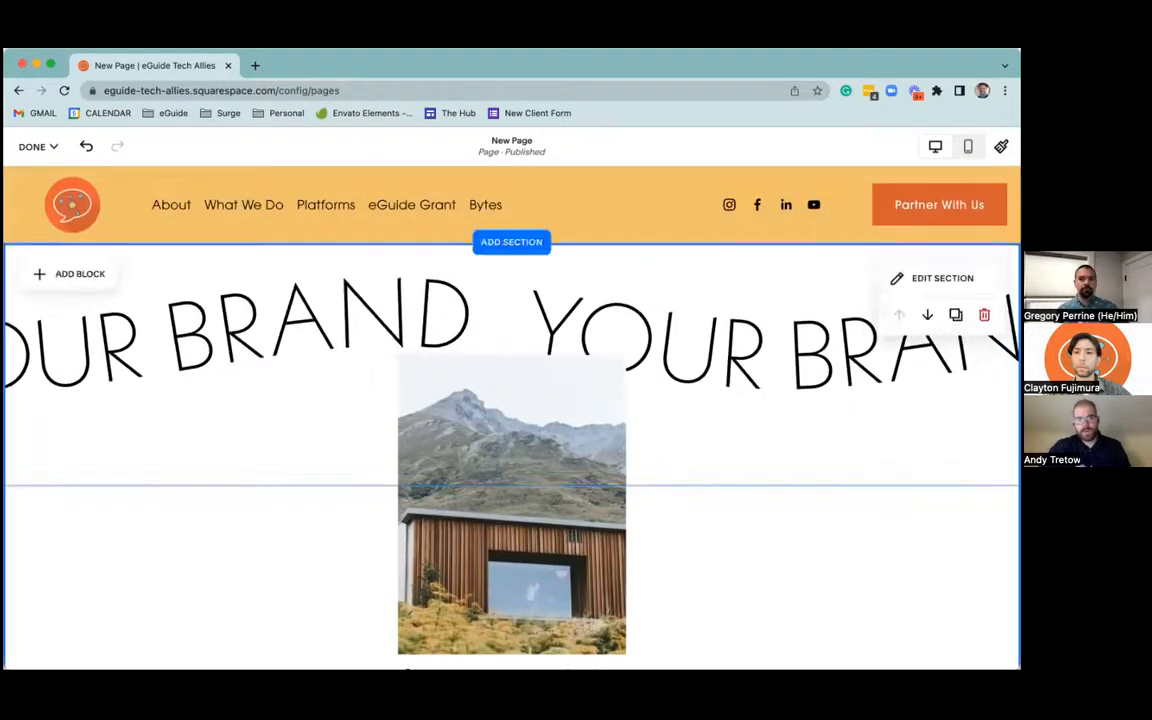
pyautogui.click(942, 278)
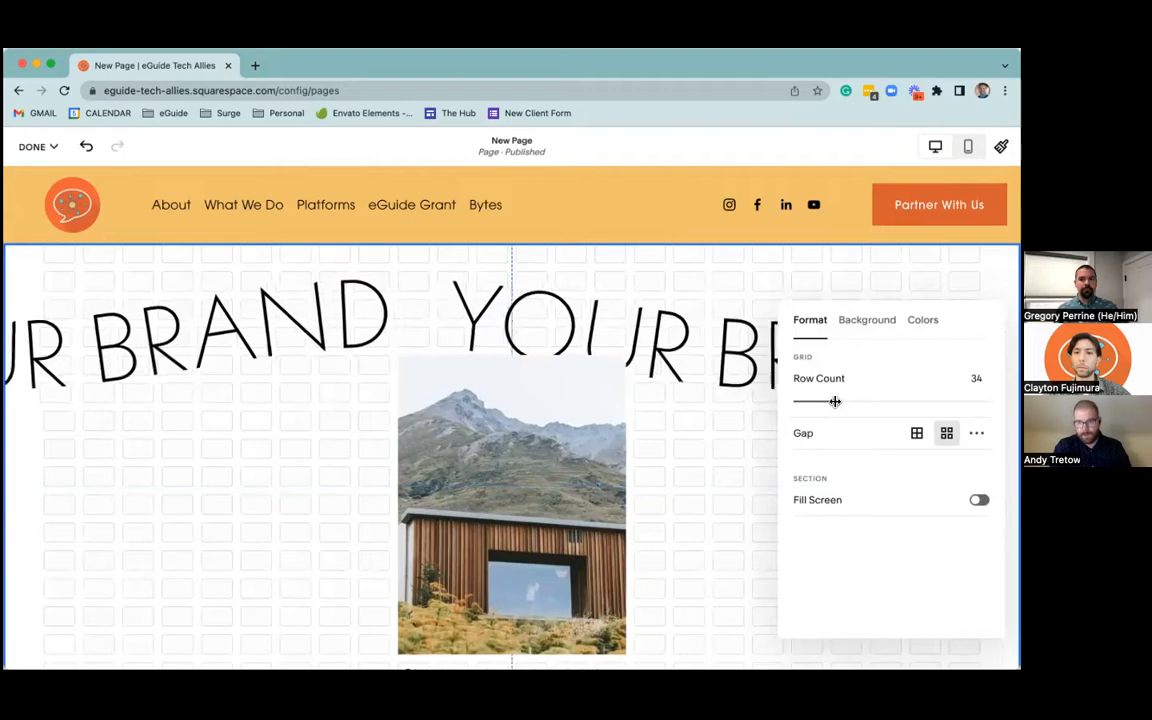
pyautogui.moveTo(835, 401); pyautogui.dragTo(707, 406)
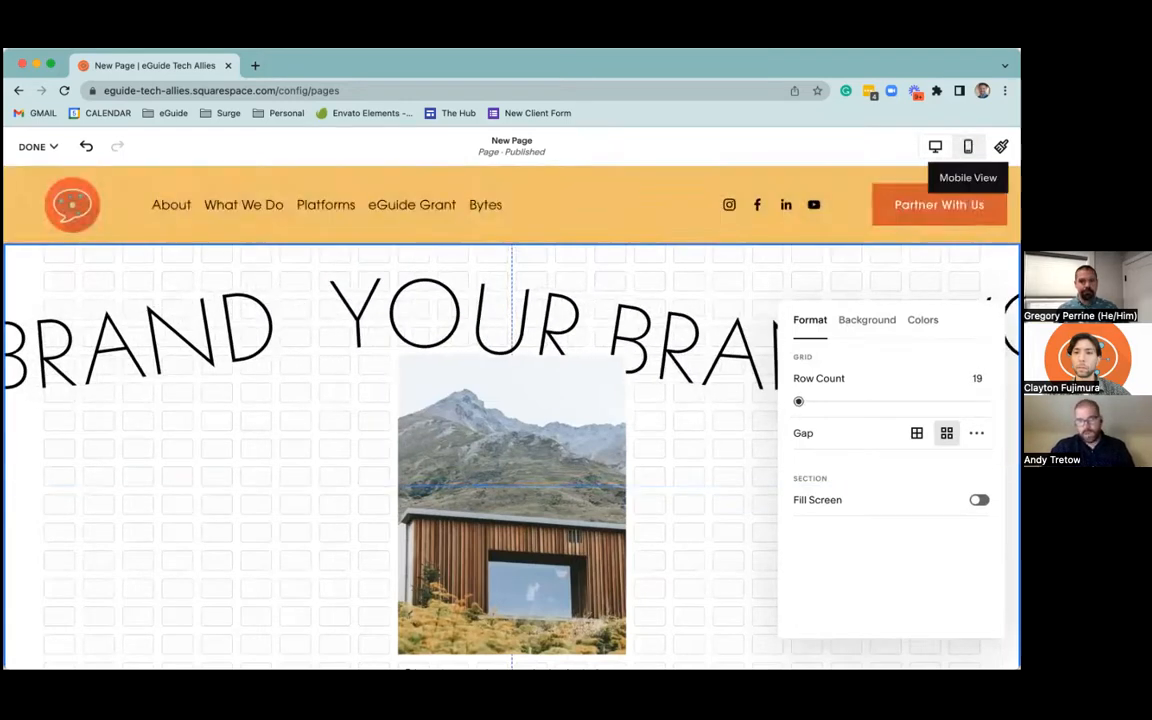
pyautogui.click(968, 146)
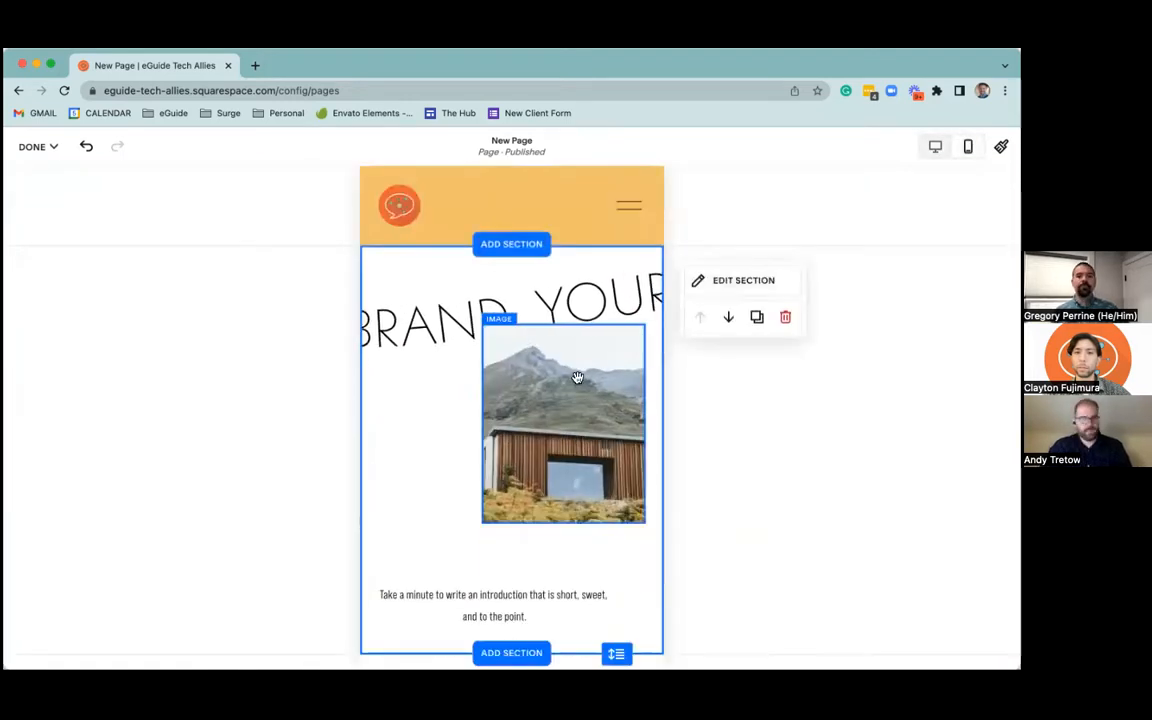
# Move the image in the intro section's mobile layout left, toward the middle of the section
pyautogui.moveTo(566, 392); pyautogui.dragTo(518, 397)
pyautogui.moveTo(523, 391); pyautogui.dragTo(538, 390)
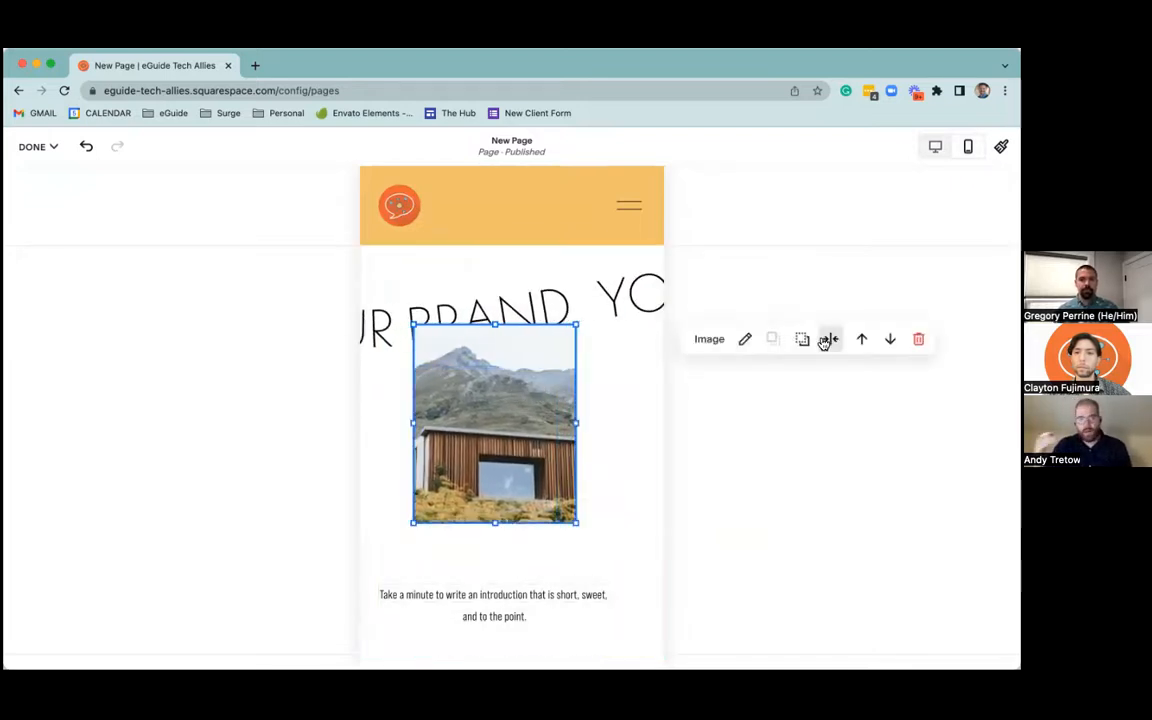
# Move the intro text block up directly beneath the image and narrow it on both sides to match the image's width
pyautogui.moveTo(513, 590); pyautogui.dragTo(510, 537)
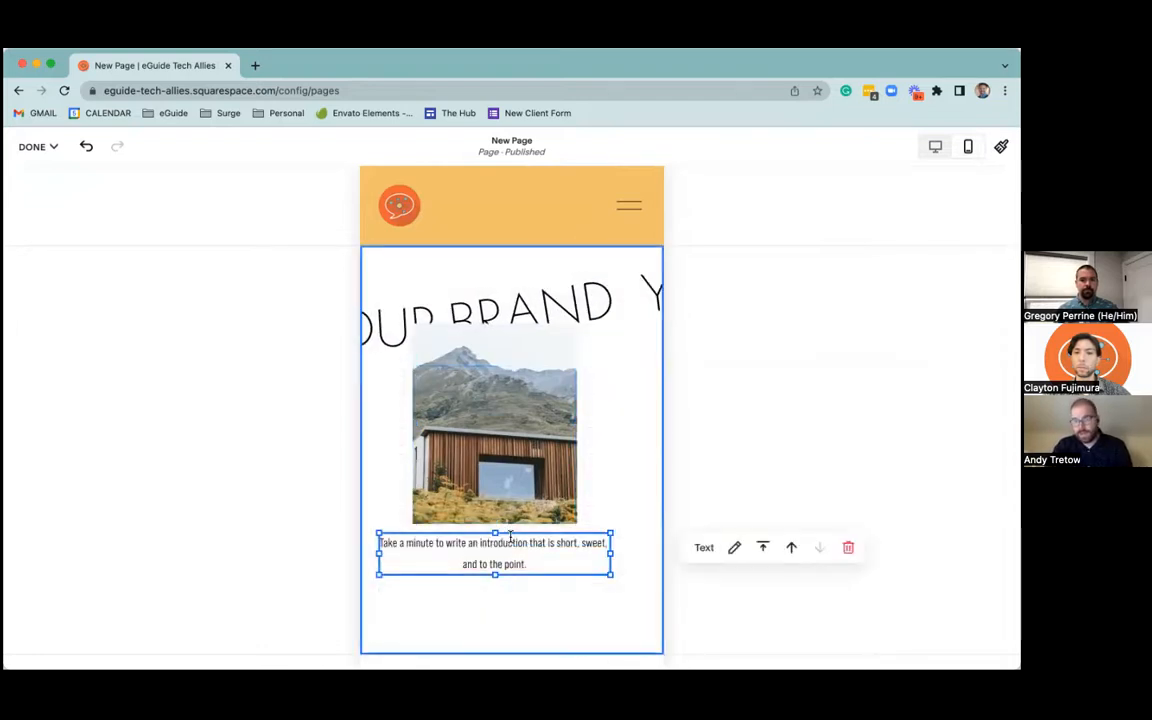
pyautogui.click(397, 559)
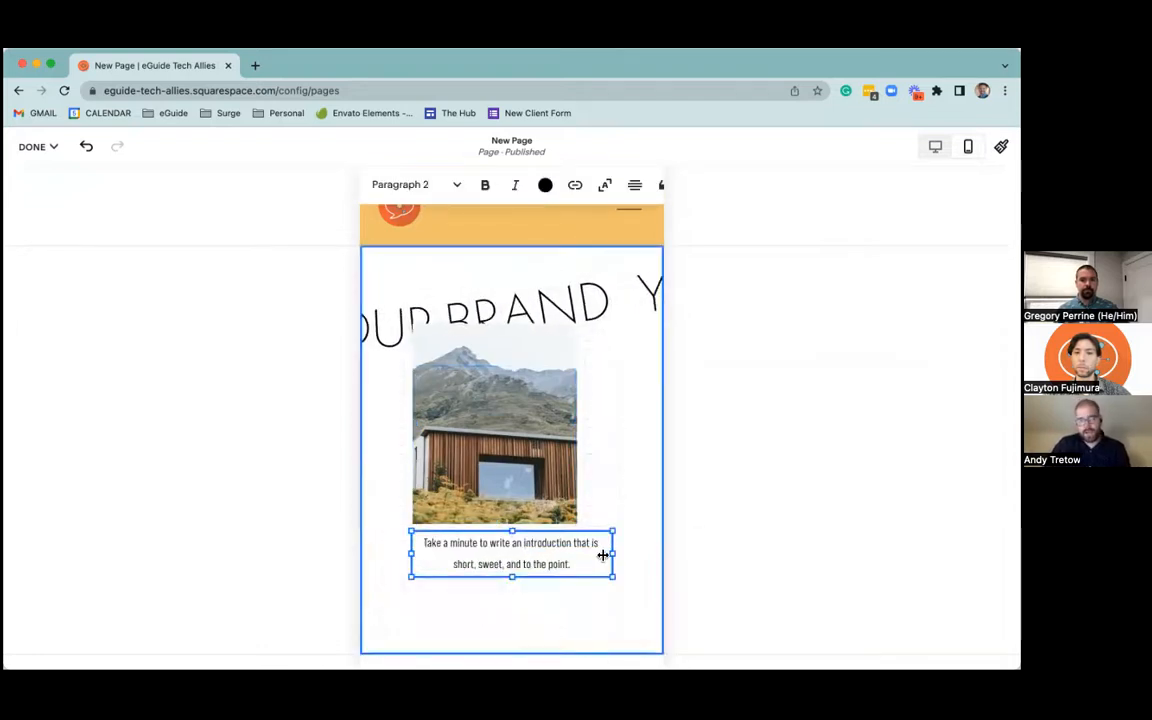
pyautogui.moveTo(614, 555); pyautogui.dragTo(578, 552)
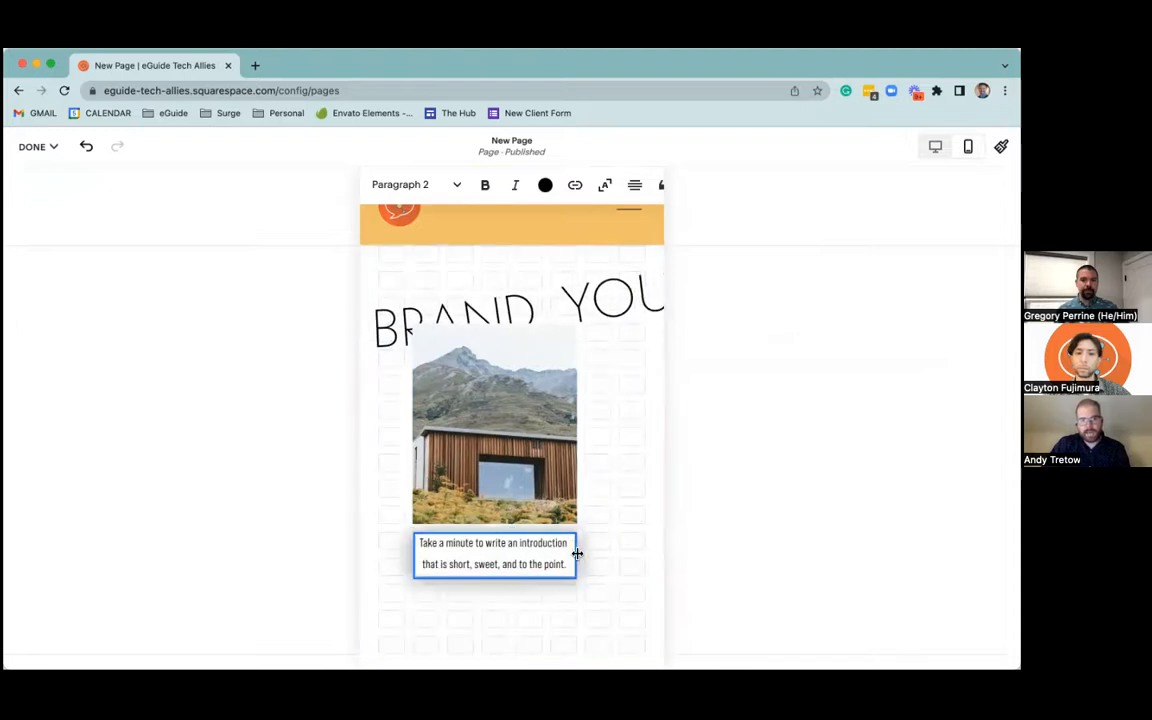
# Extend the scrolling text block downward so it spans behind the image and the intro text
pyautogui.click(536, 291)
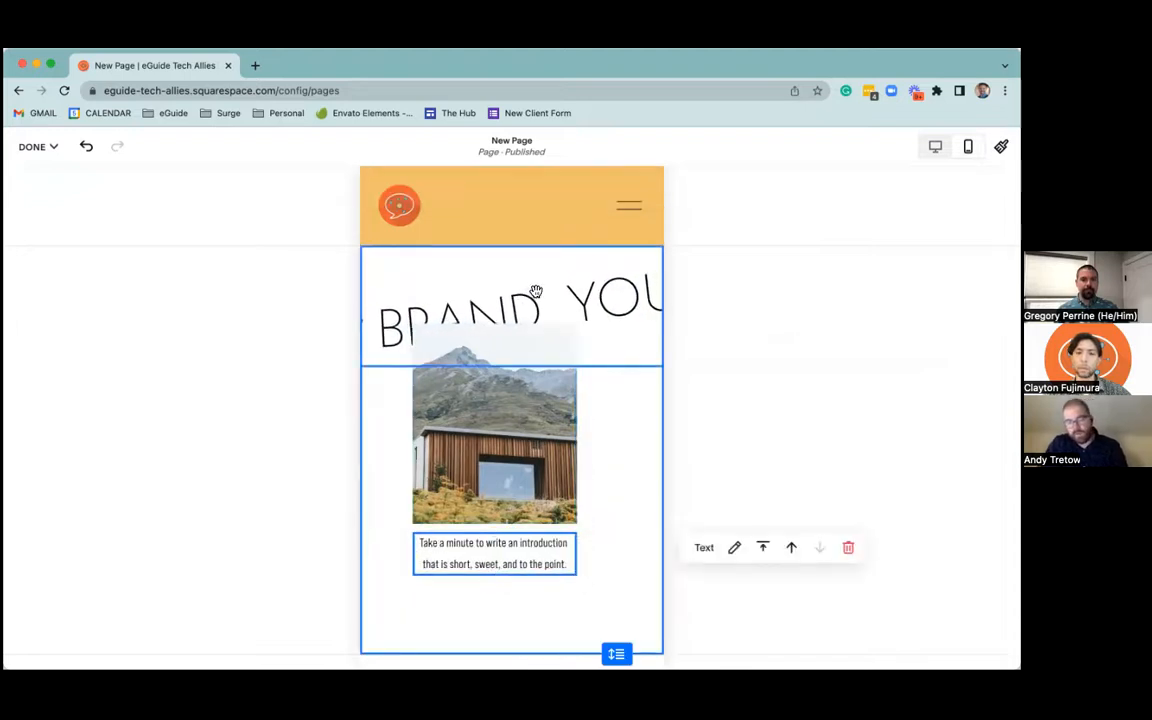
pyautogui.click(645, 298)
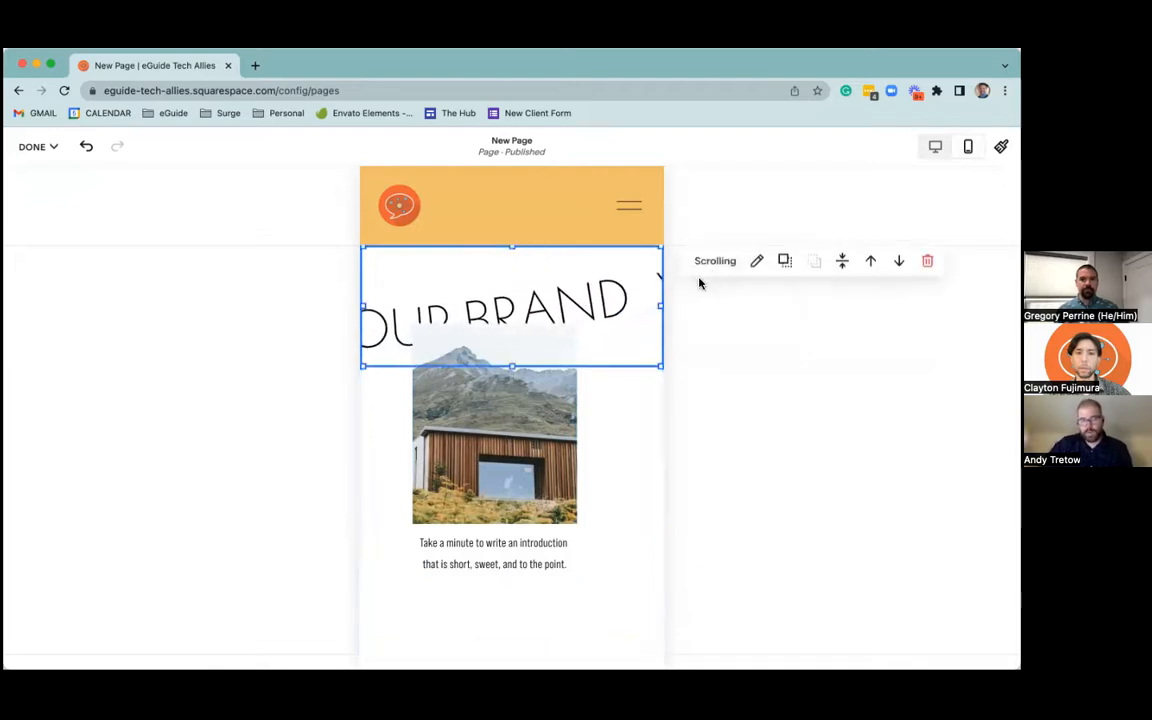
pyautogui.moveTo(512, 367); pyautogui.dragTo(520, 589)
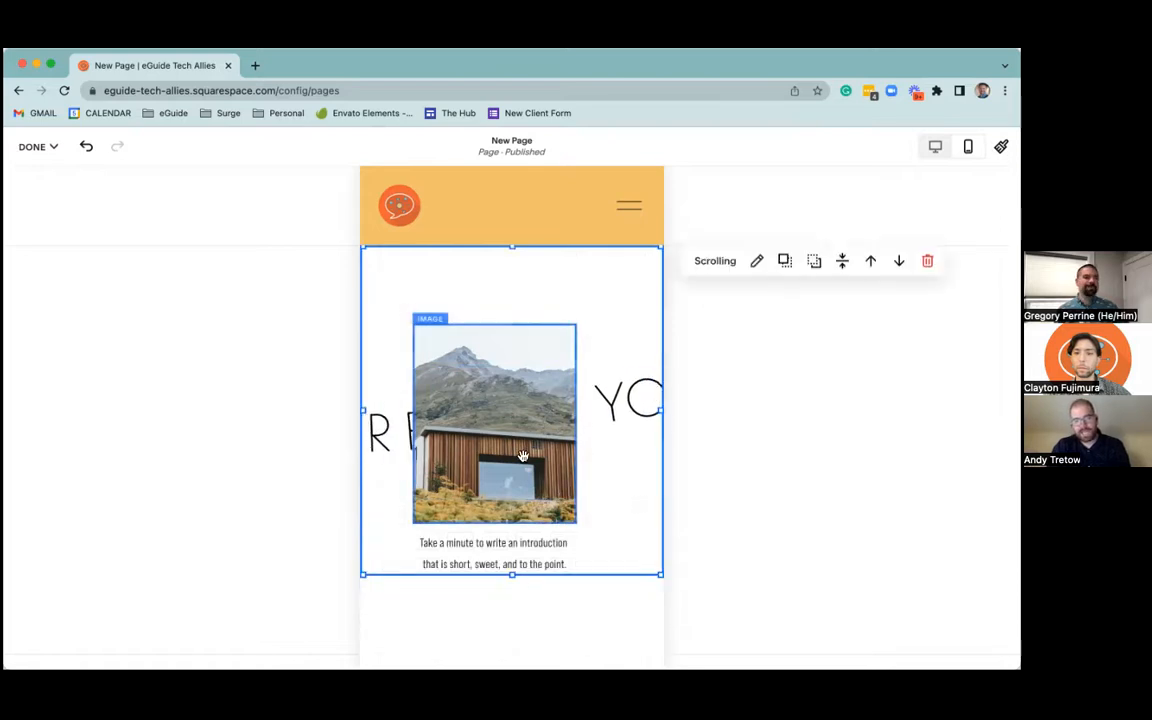
# Reposition the image over the scrolling text, one grid column to the right and one row up
pyautogui.scroll(-3, 524, 456)
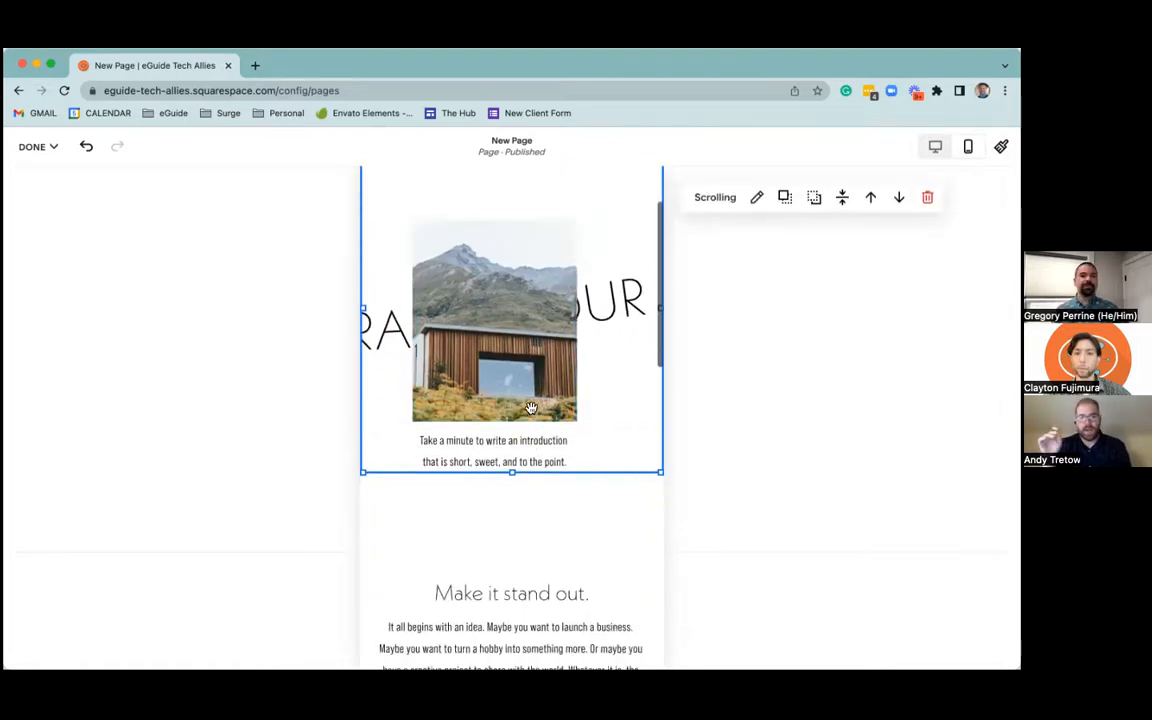
pyautogui.scroll(1, 532, 412)
pyautogui.moveTo(532, 412)
pyautogui.mouseDown()
pyautogui.moveTo(534, 462)
pyautogui.moveTo(557, 512)
pyautogui.moveTo(557, 380)
pyautogui.moveTo(515, 406)
pyautogui.mouseUp()
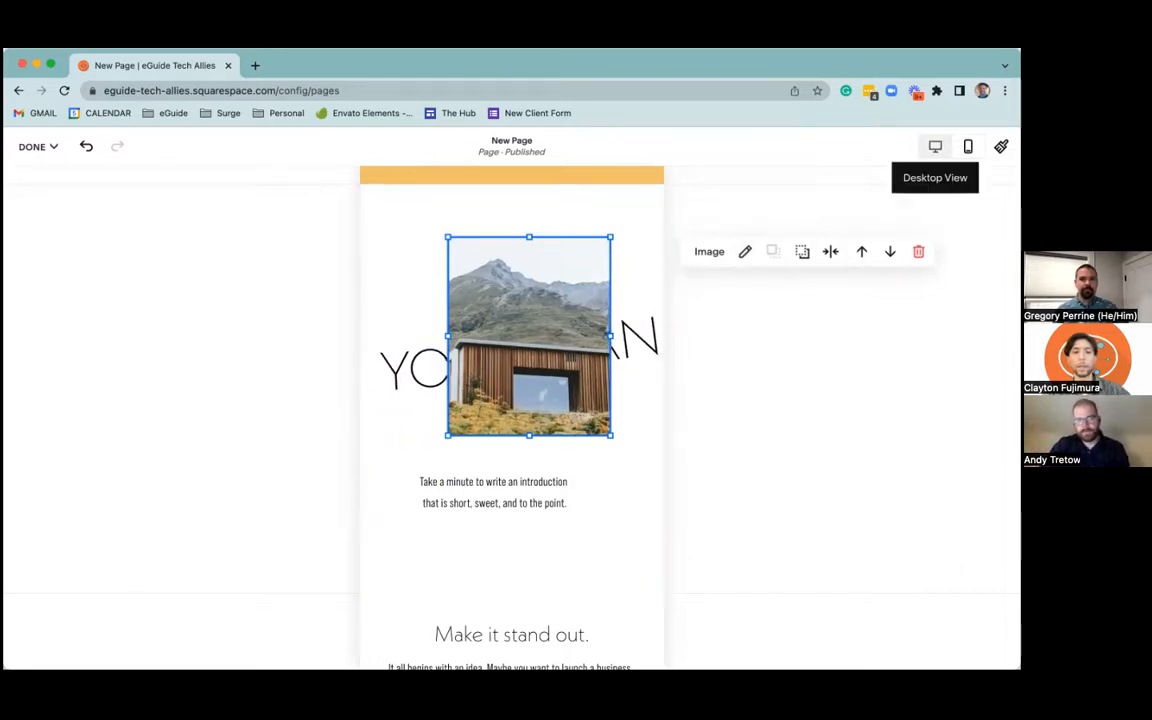
# Compare the intro section in desktop view, check its grid format settings, and return to mobile view
pyautogui.click(935, 146)
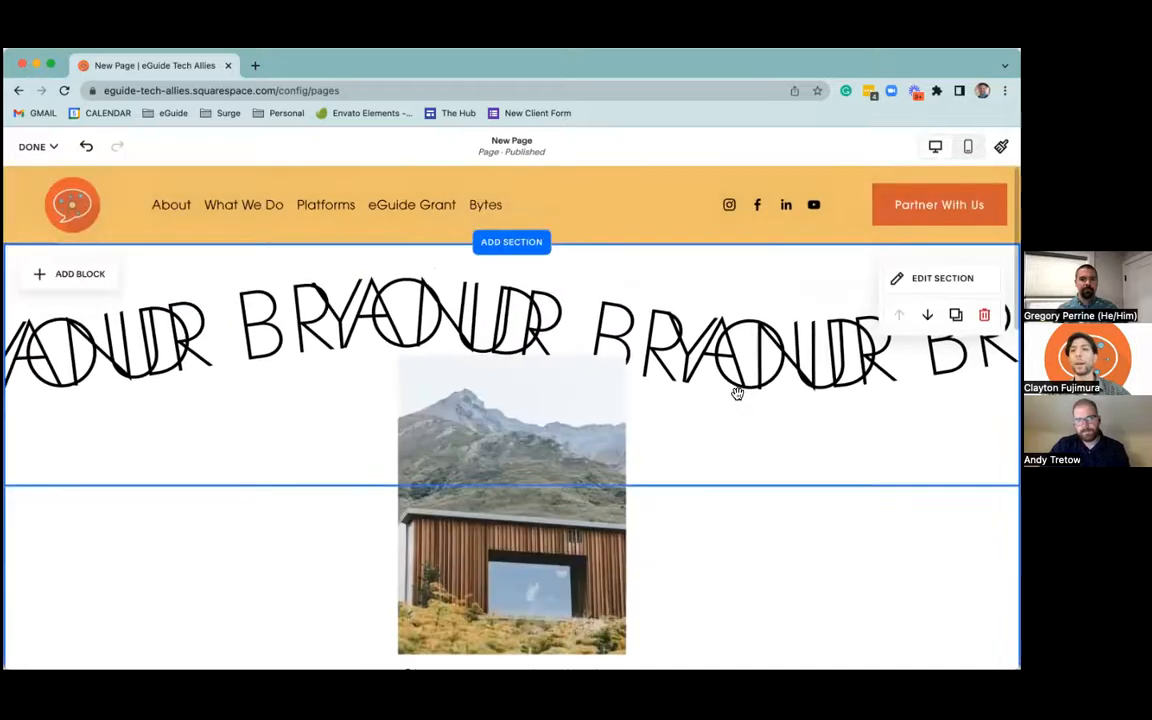
pyautogui.click(942, 278)
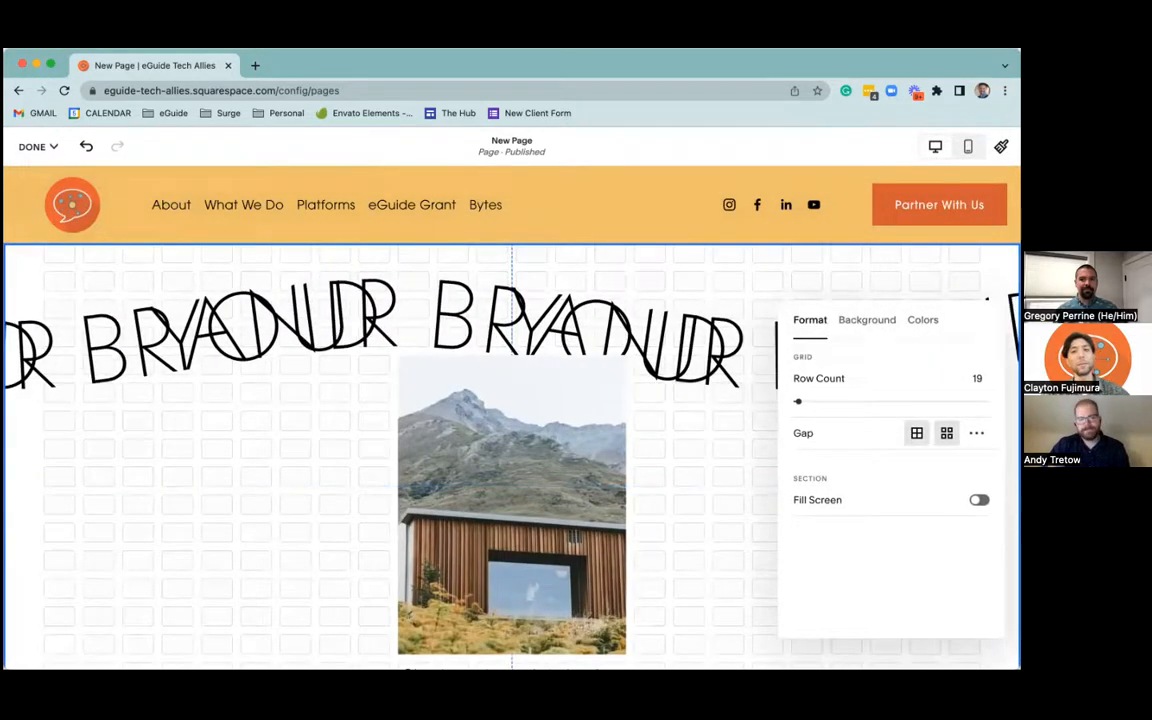
pyautogui.click(968, 147)
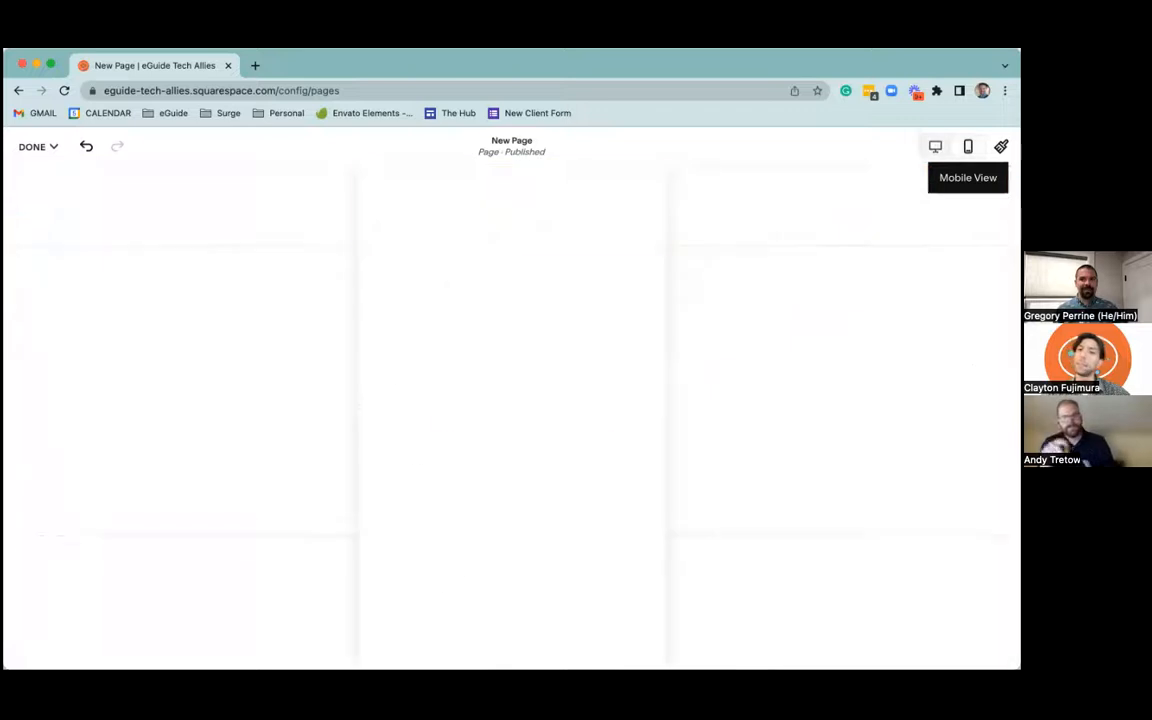
# Narrow the image in the mobile layout from its right edge so it sits centered in the section
pyautogui.click(548, 367)
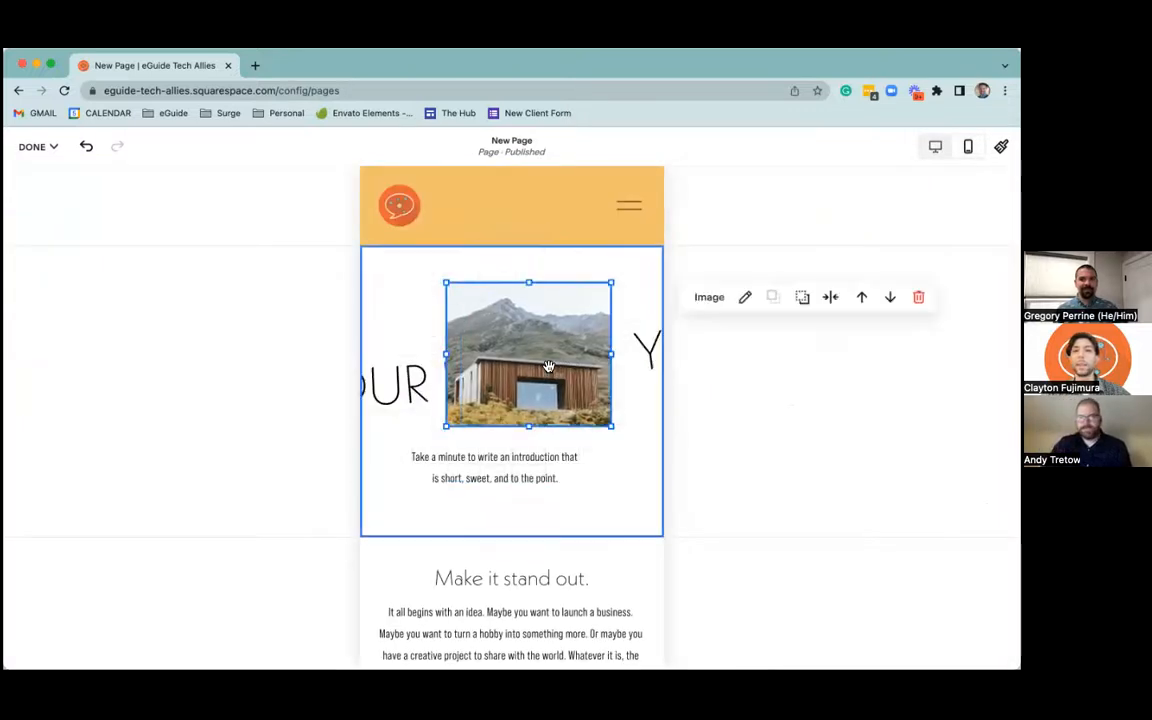
pyautogui.moveTo(612, 360); pyautogui.dragTo(594, 360)
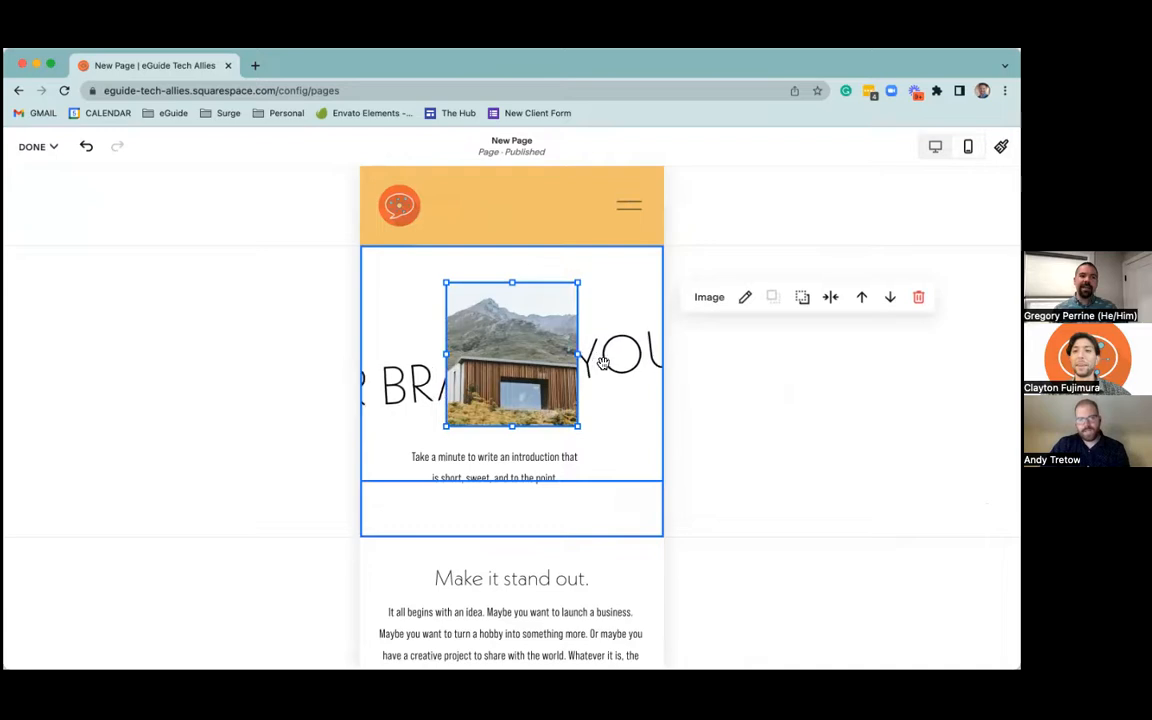